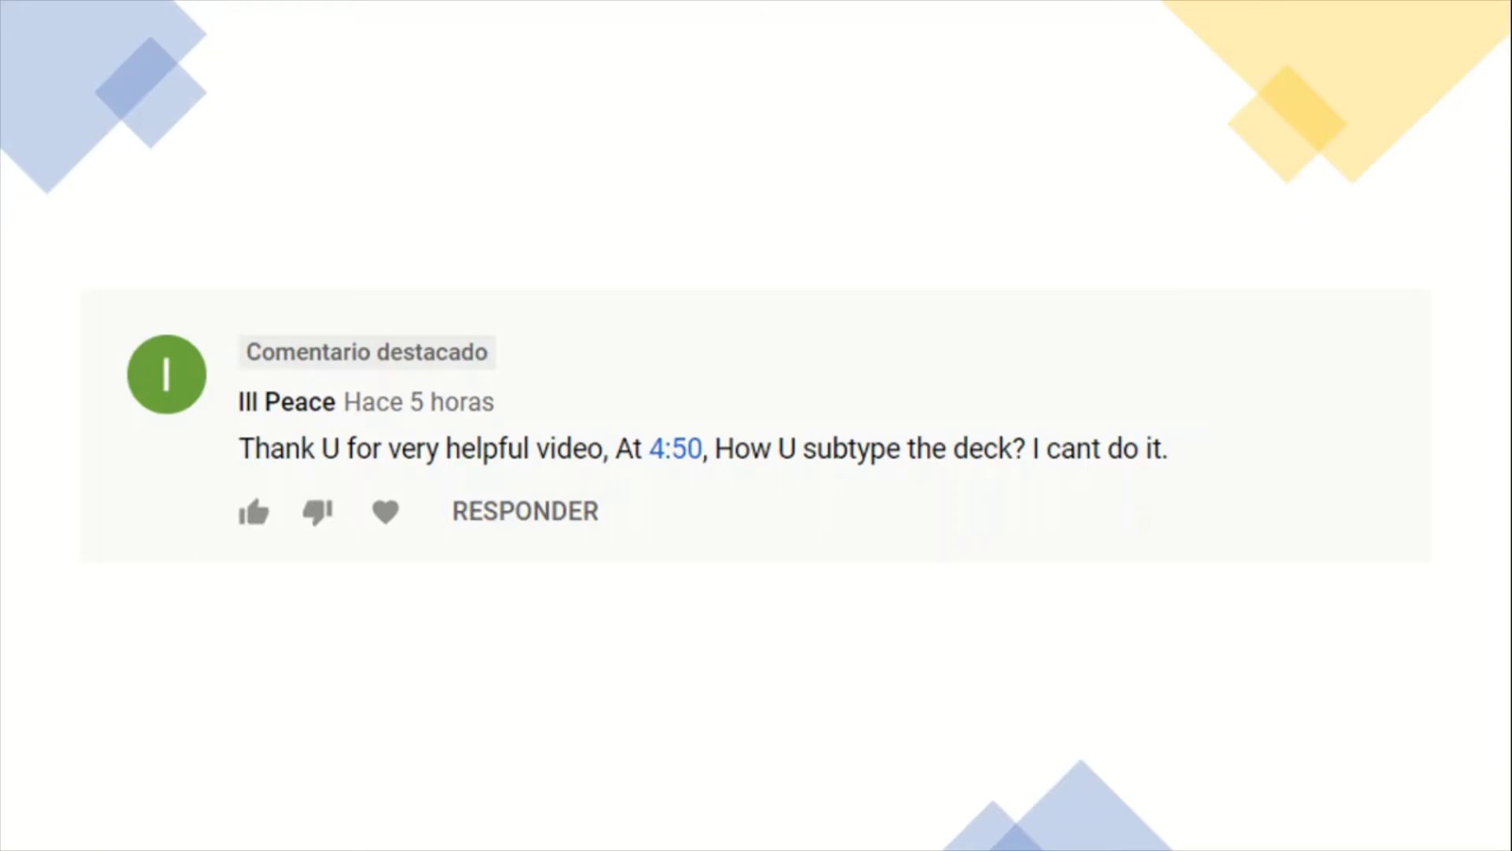
- Exit the slideshow to reveal Anki's deck list with Animals, Colors and French
key("Escape")
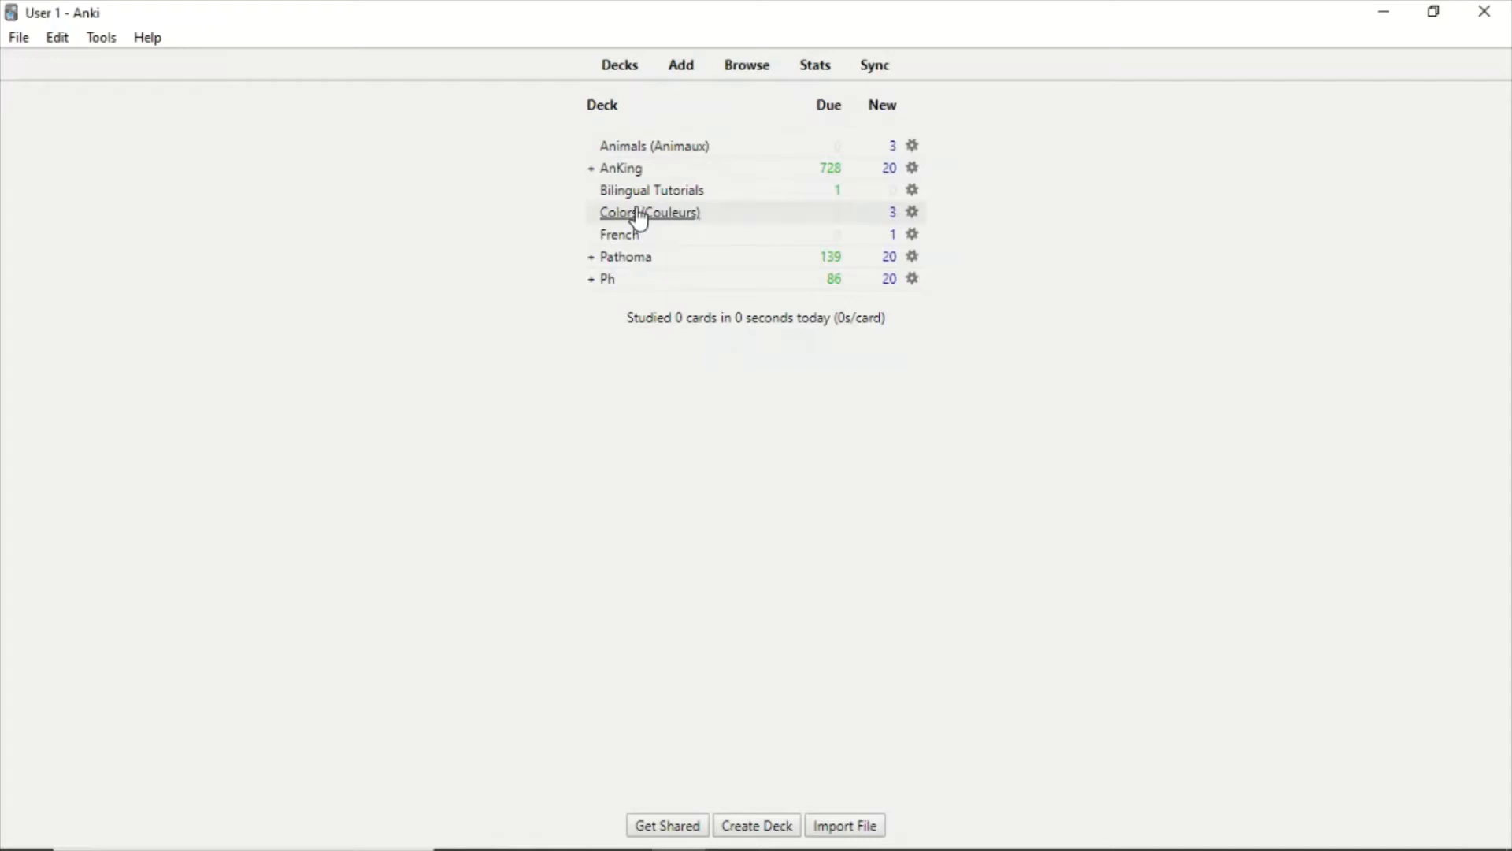
- Drag Colors (Couleurs) and Animals (Animaux) onto French, moving Colors back out from under Animals
left_click_drag(641, 222, 639, 235)
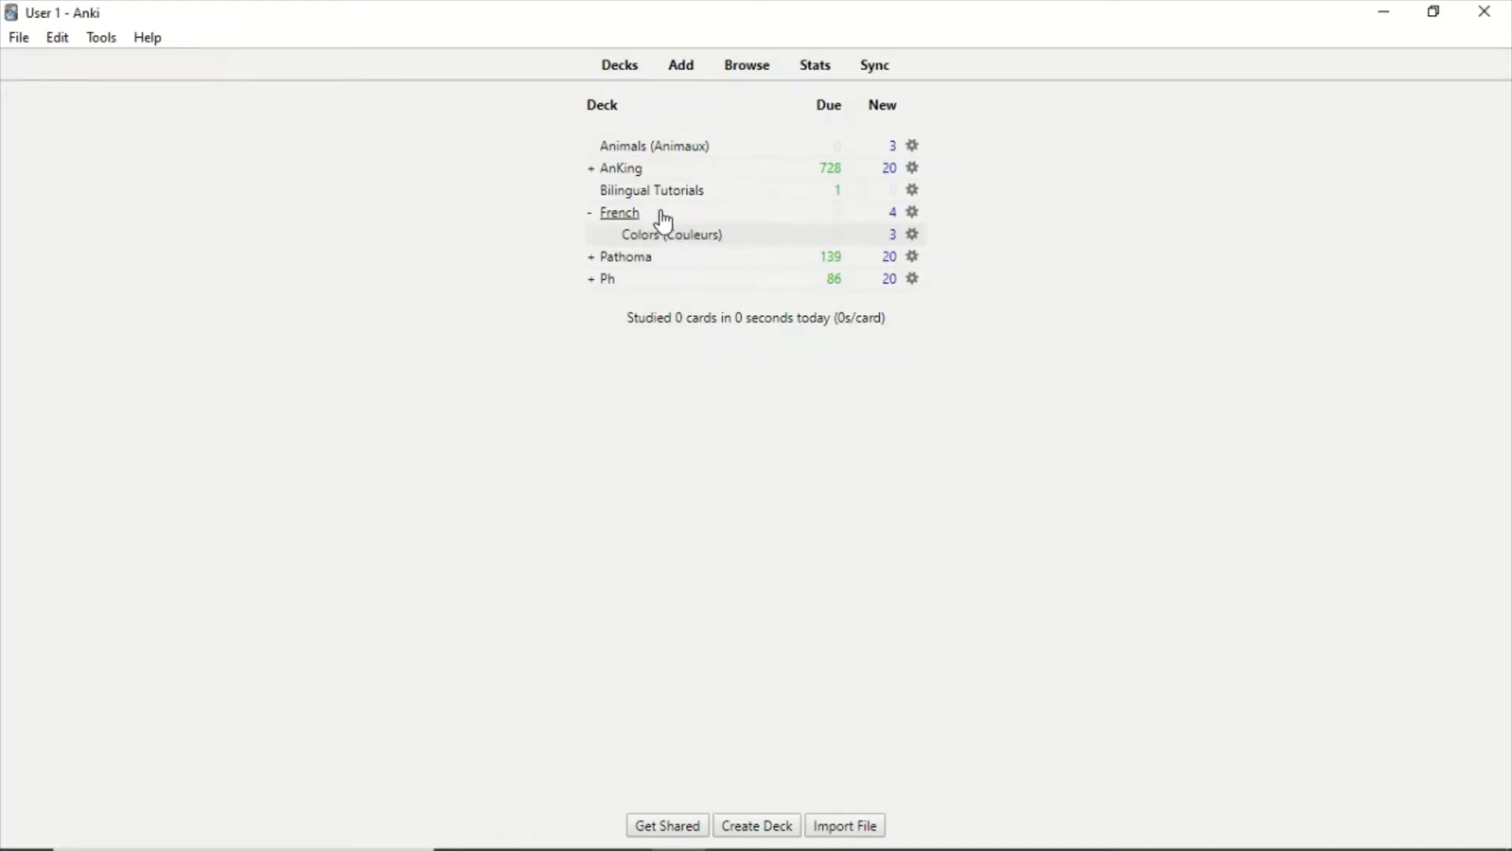
left_click_drag(660, 153, 678, 212)
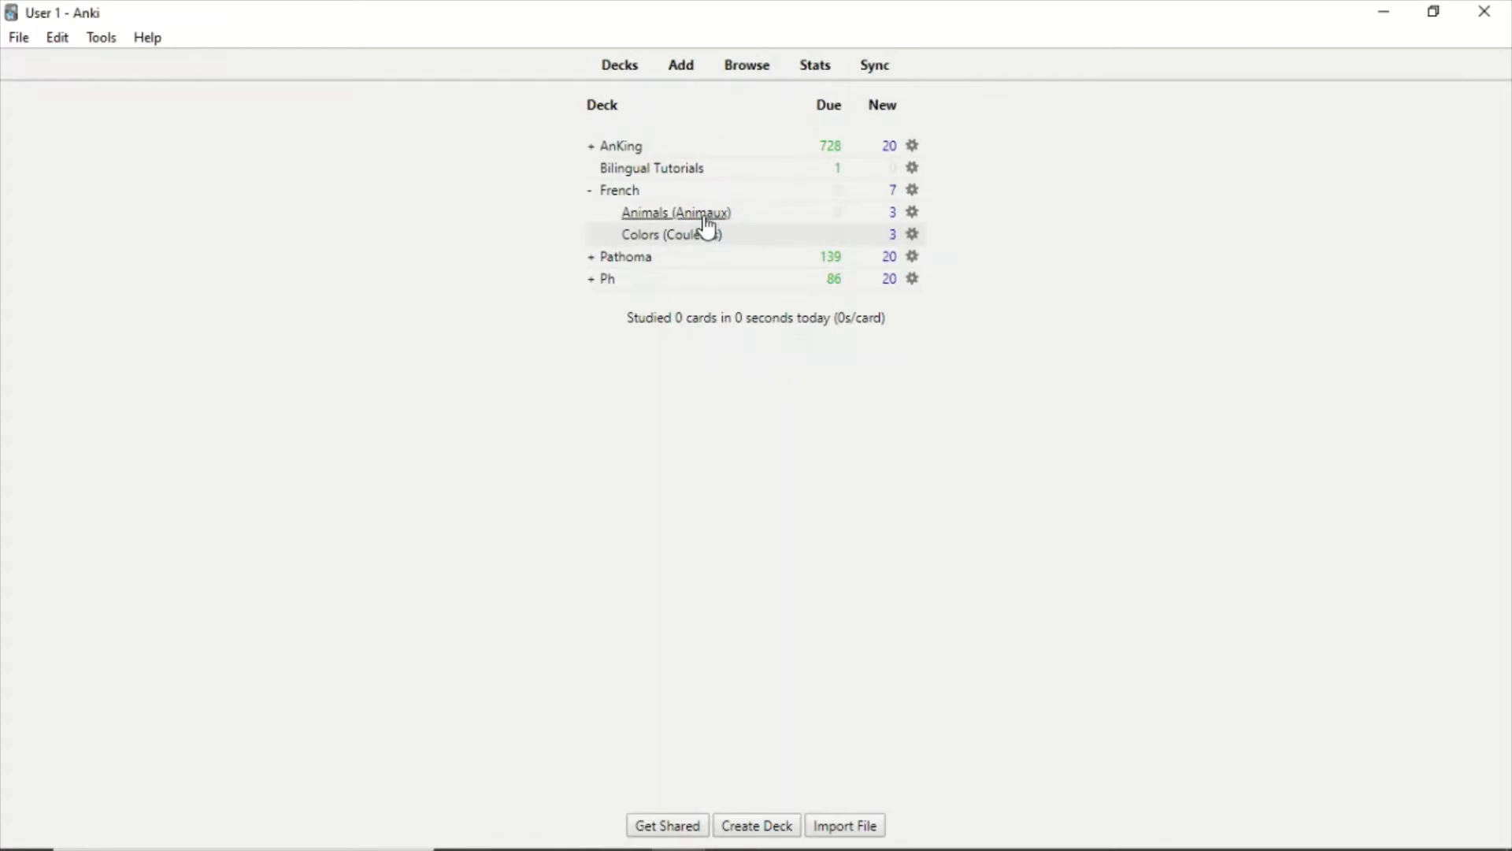
left_click_drag(663, 240, 676, 214)
left_click_drag(699, 237, 682, 191)
- Create a new deck named 'French::Seasons (Saisons)'
left_click(777, 837)
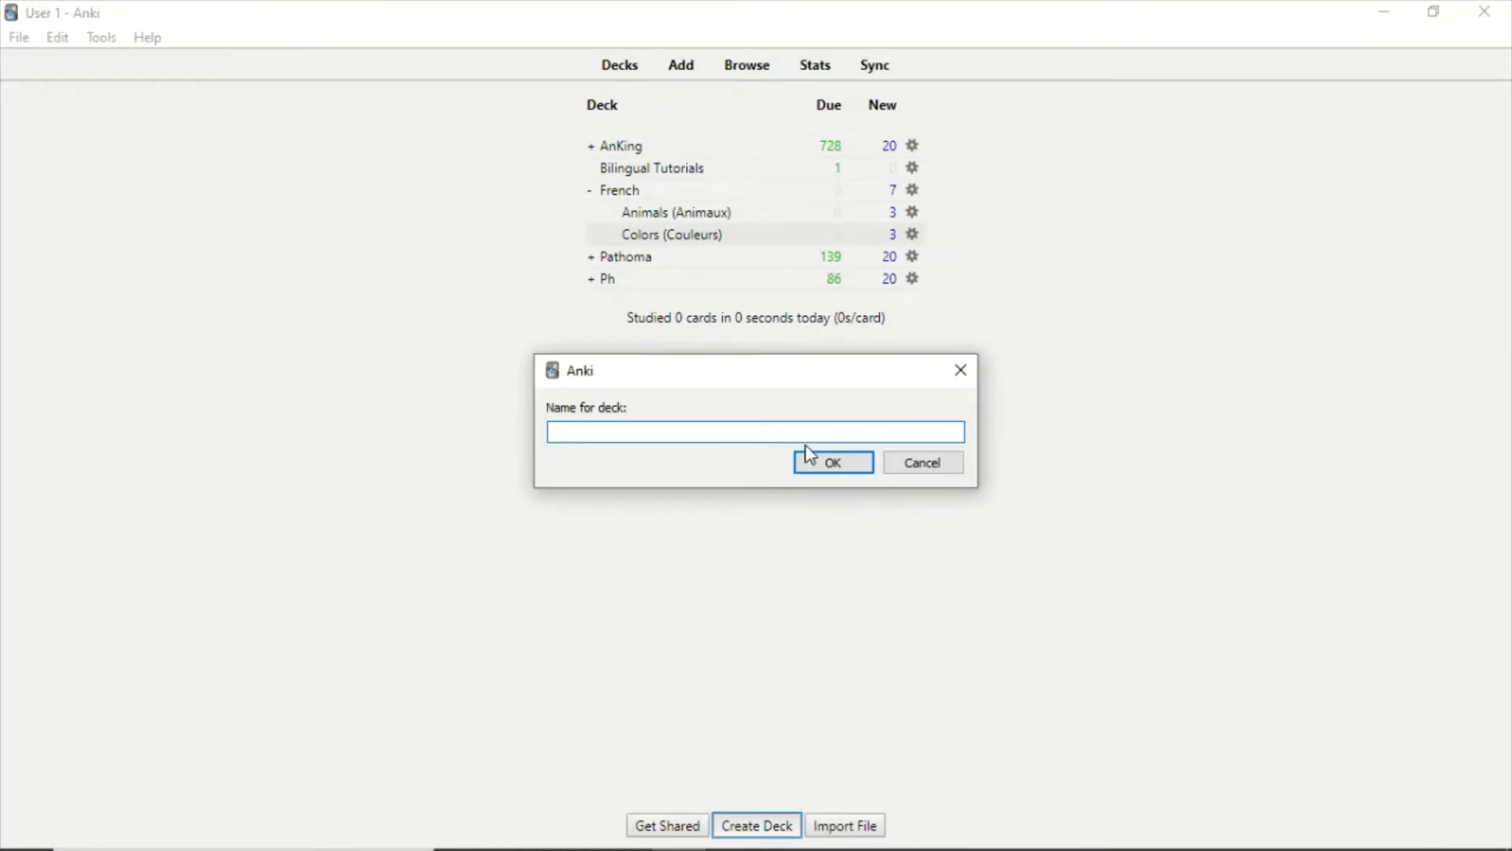
type("French::")
left_click_drag(608, 432, 591, 430)
left_click(591, 430)
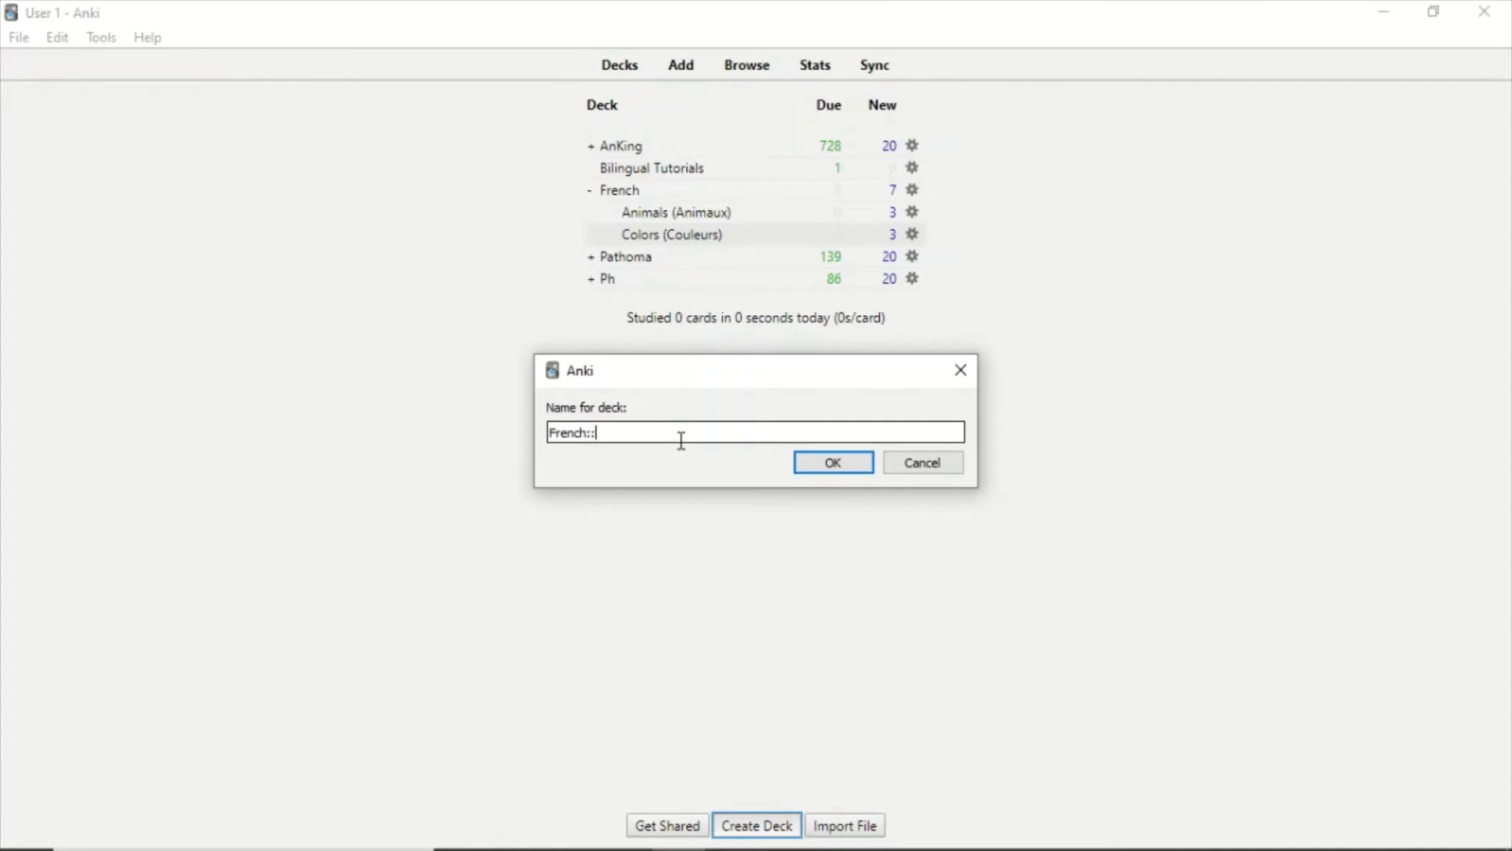
type("Seasons (Saisons)")
left_click(805, 463)
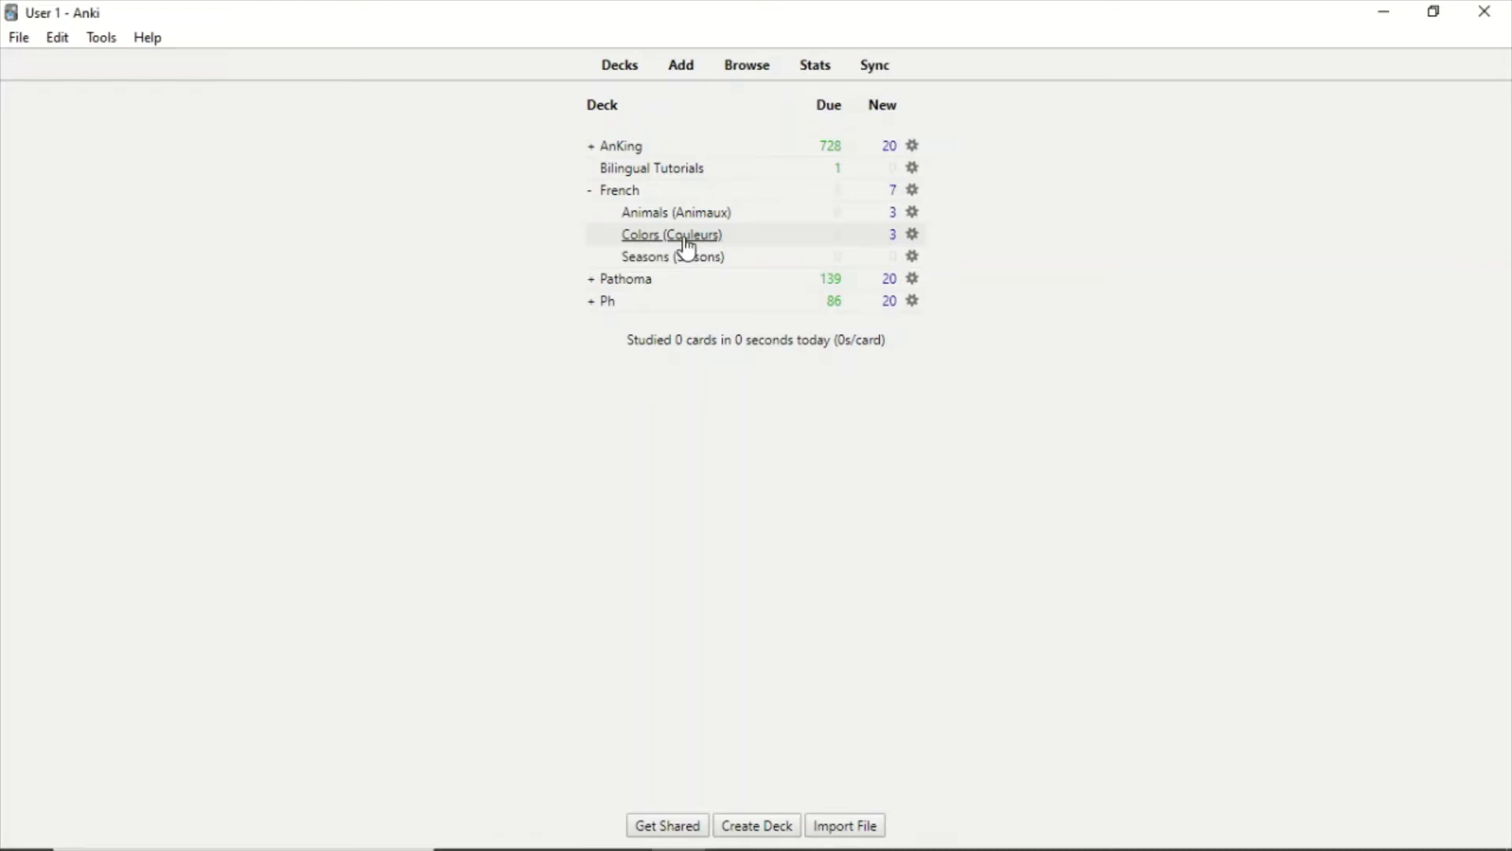
- Browse the French deck's cards, inspecting the kitten and puppy cards
left_click(749, 72)
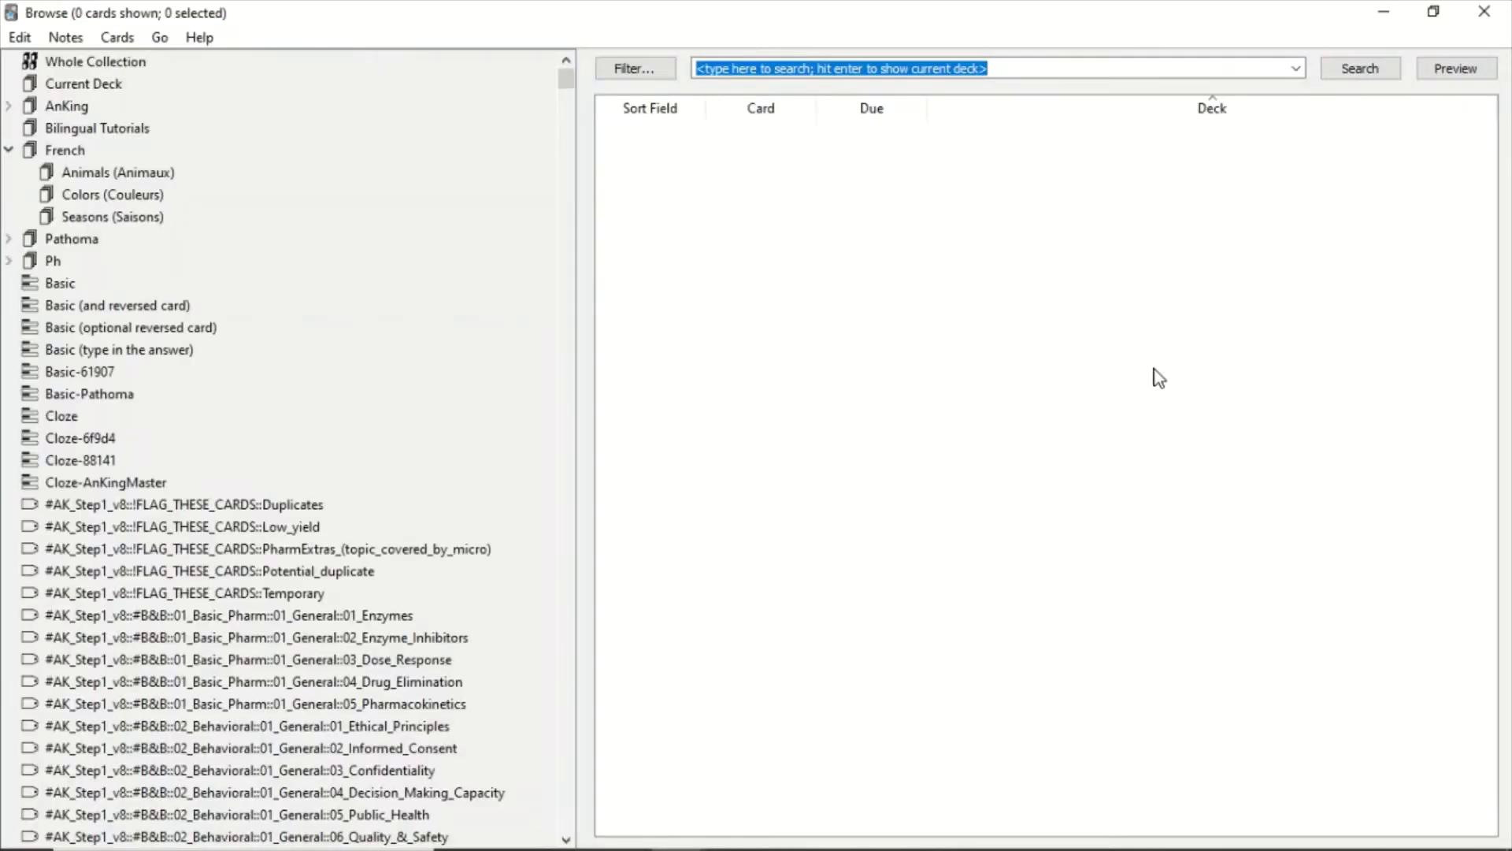
left_click(126, 152)
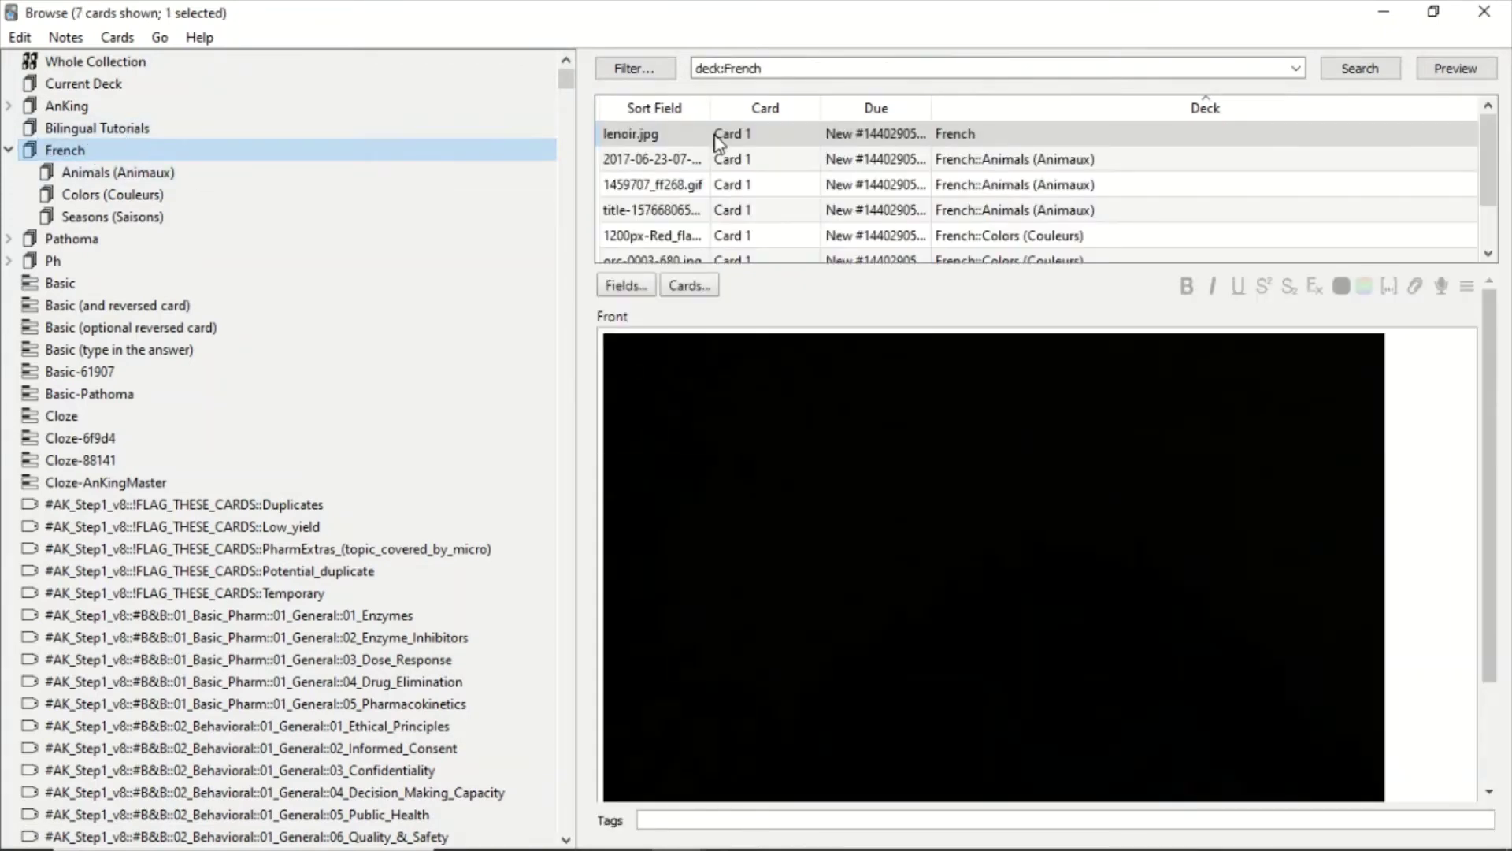
mouse_move(1495, 161)
left_mouse_down()
mouse_move(1496, 185)
mouse_move(1500, 154)
left_mouse_up()
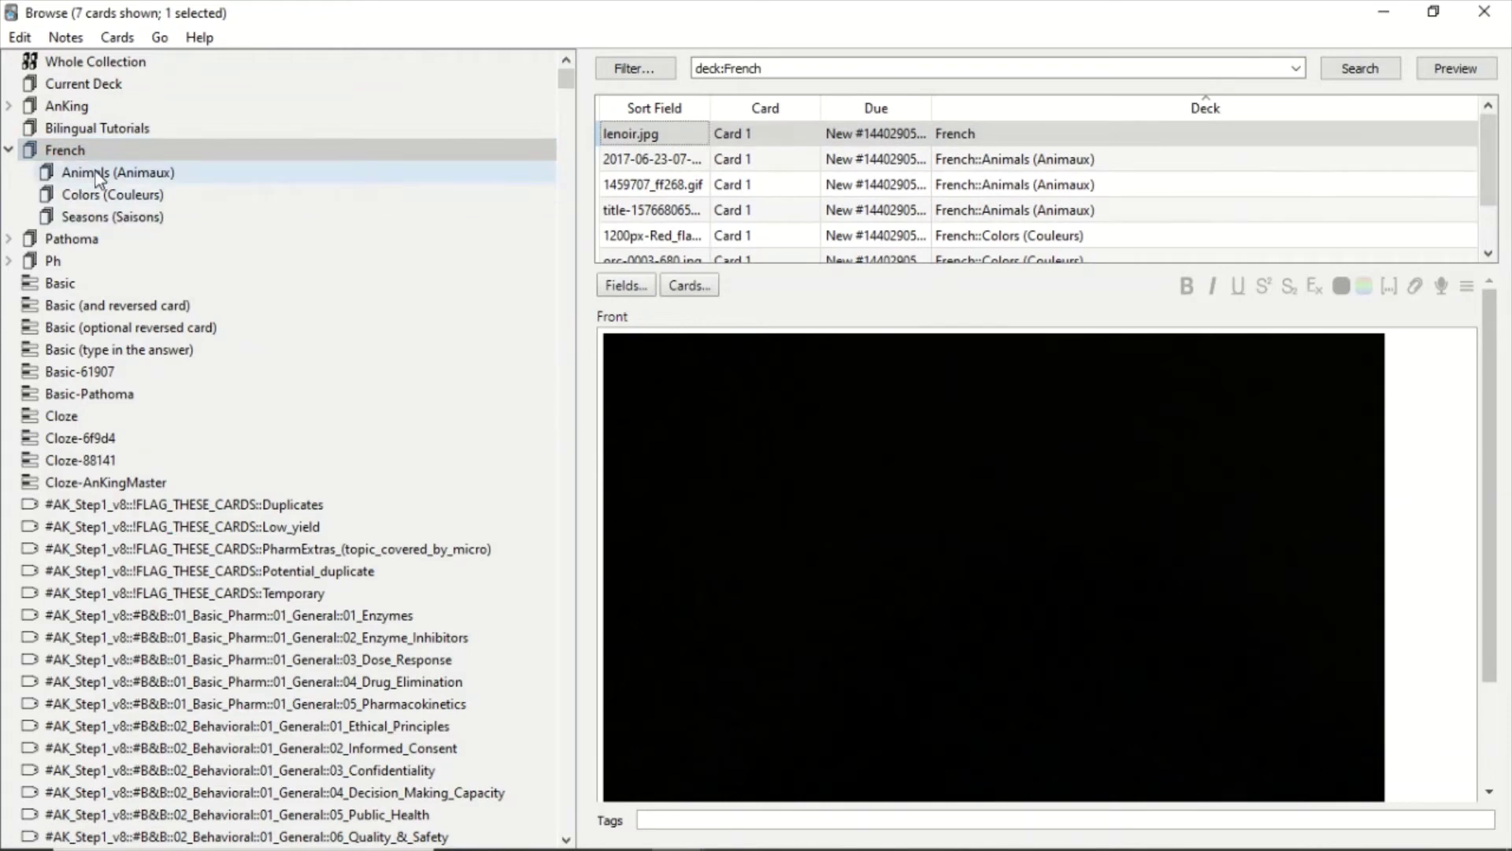
left_click(975, 164)
left_click(997, 187)
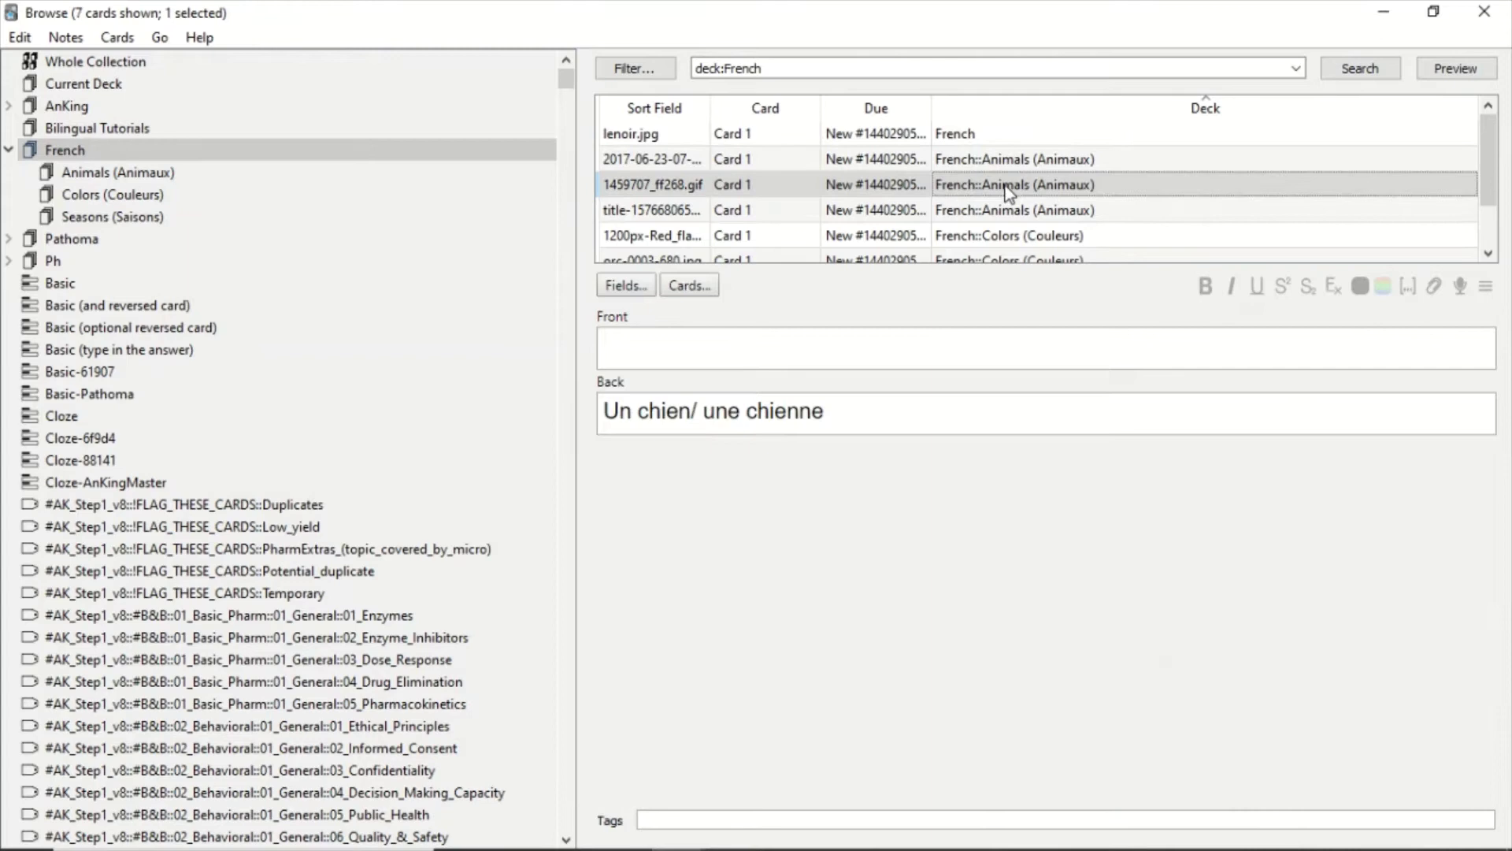
scroll(974, 212, "down", 1)
scroll(863, 344, "down", 1)
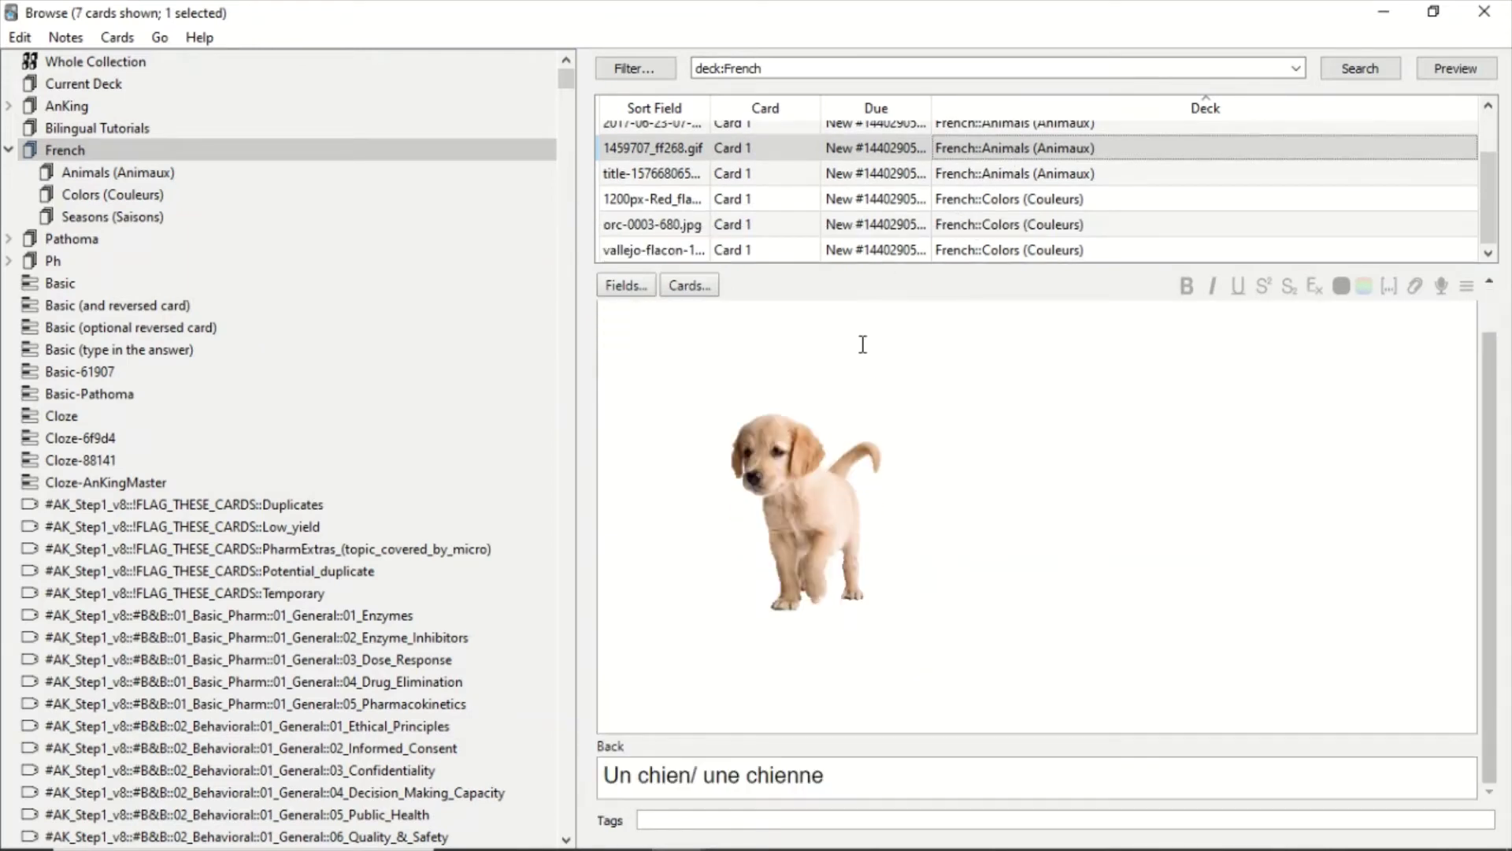
scroll(867, 623, "up", 1)
- Check the green colour card, then select the black lenoir.jpg card
left_click(991, 226)
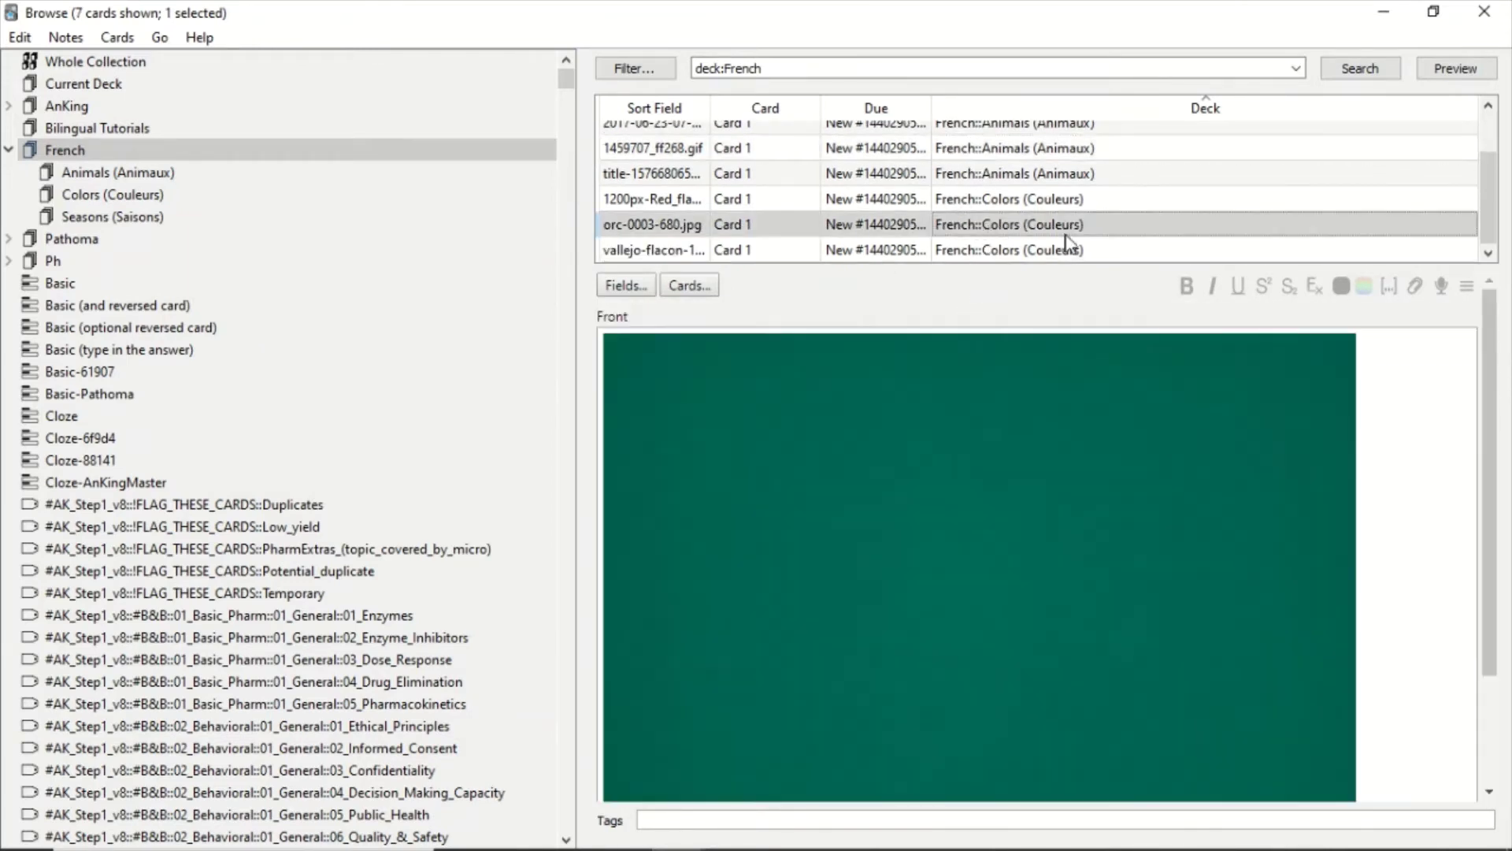
scroll(858, 484, "down", 1)
scroll(861, 489, "up", 1)
scroll(985, 165, "up", 1)
left_click(977, 135)
scroll(867, 489, "down", 1)
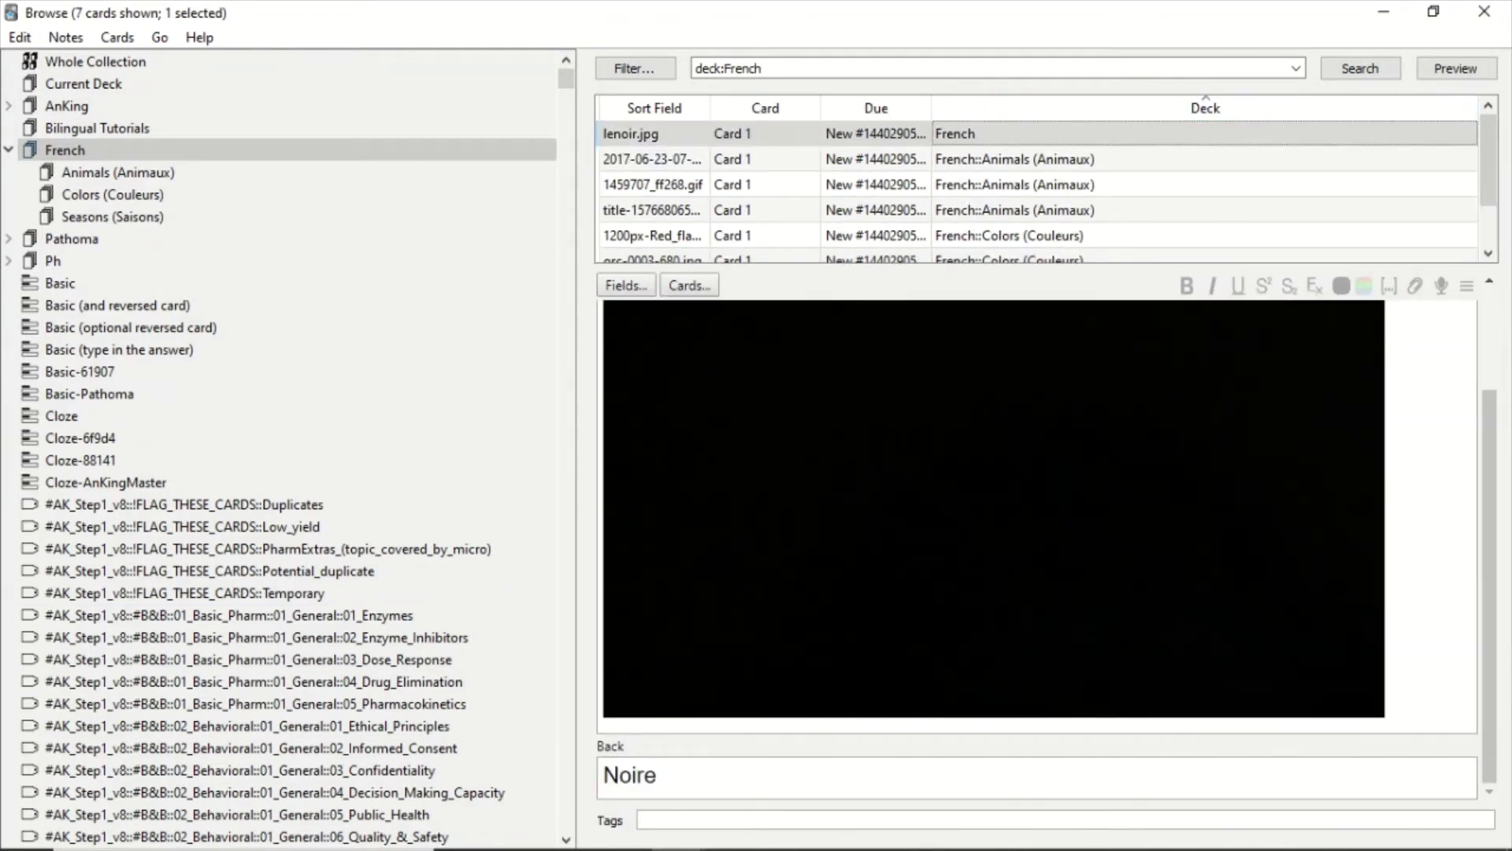
- Change the lenoir.jpg card's deck to French::Colors (Couleurs)
right_click(955, 138)
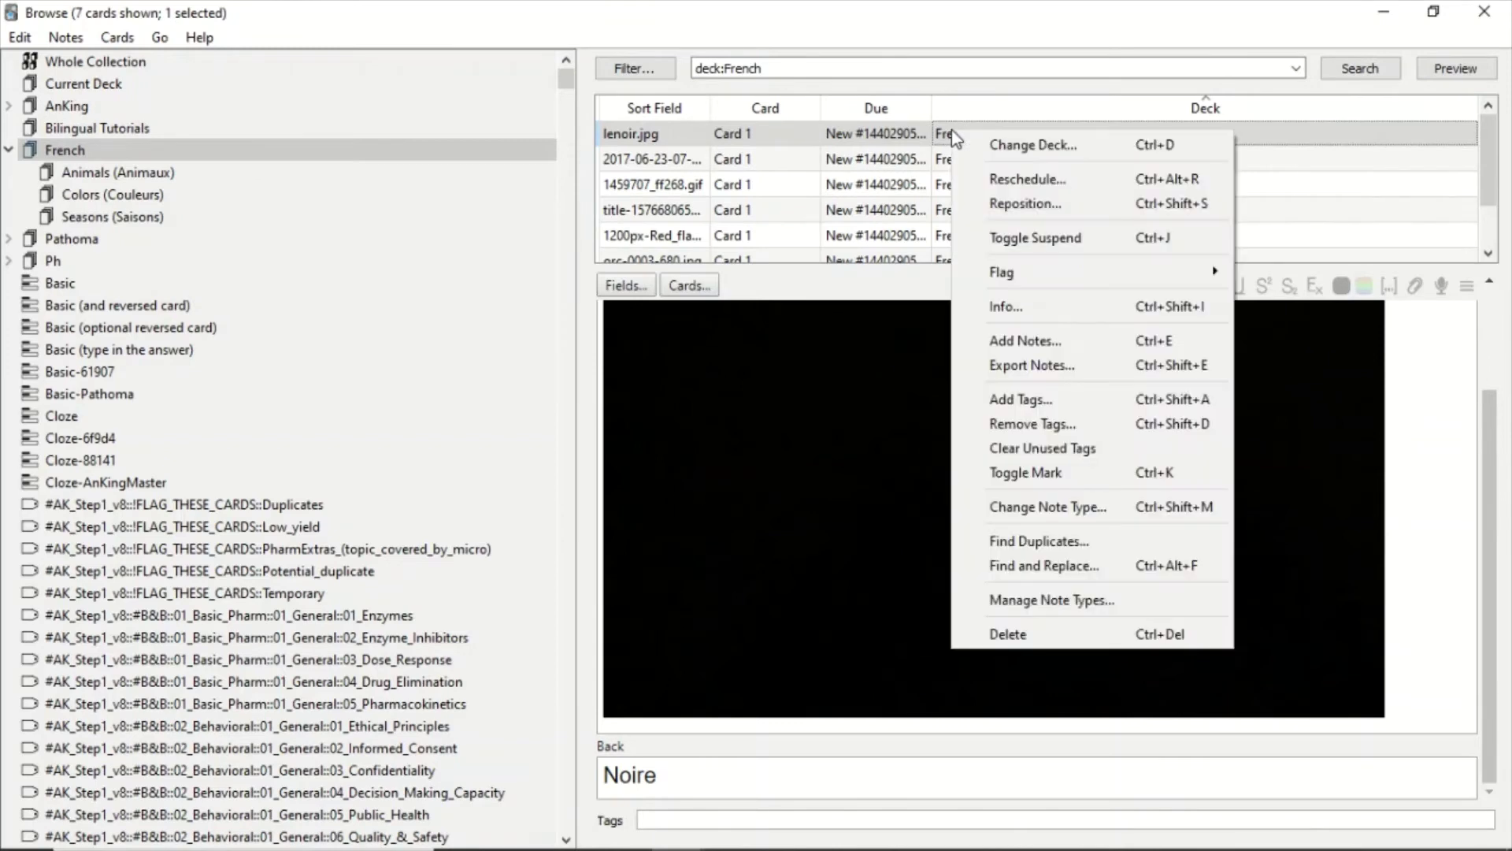
left_click(1032, 151)
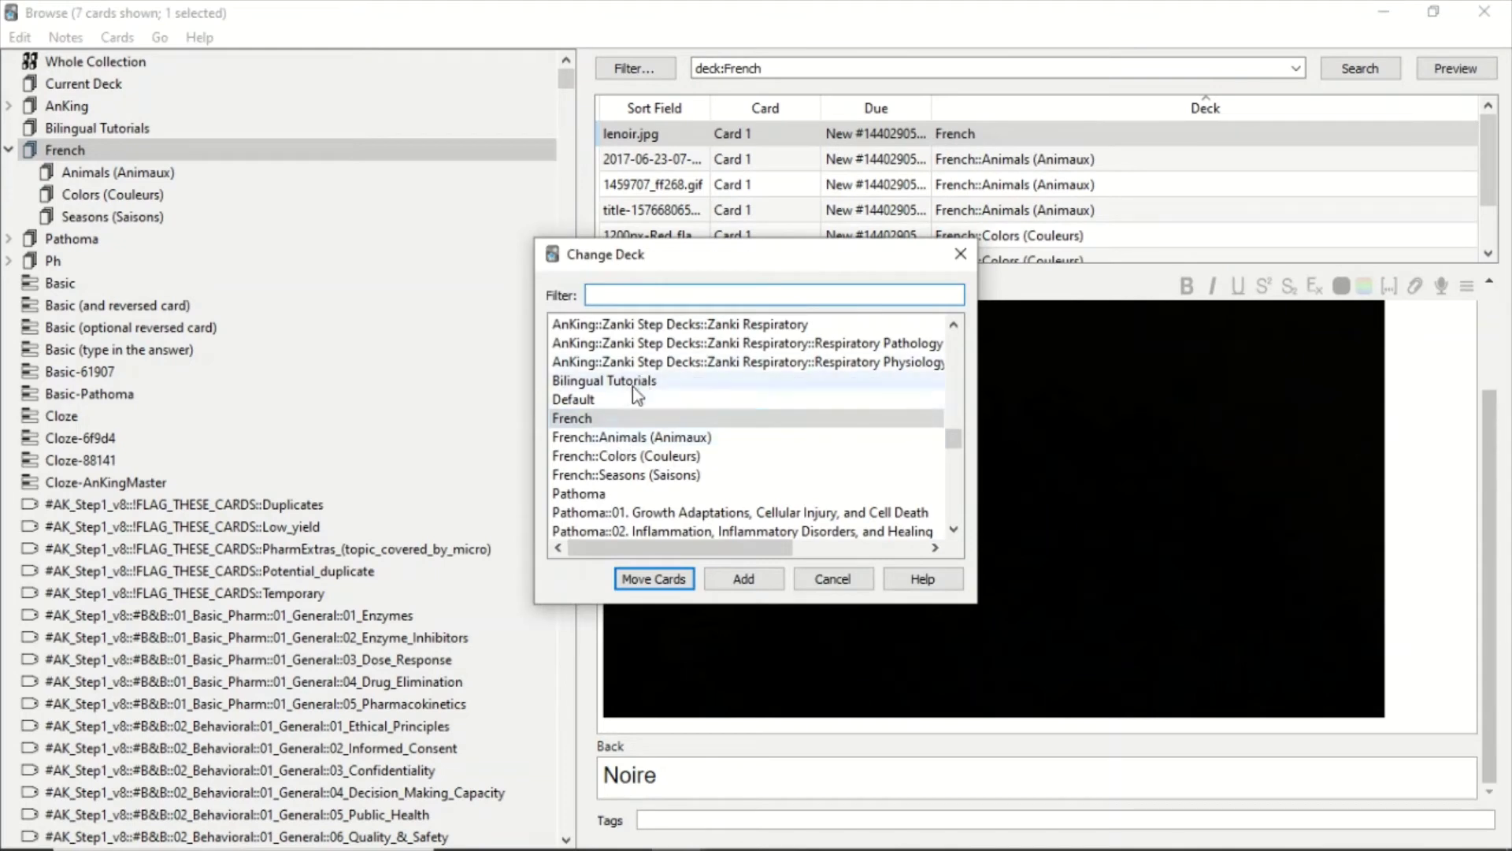
left_click(622, 459)
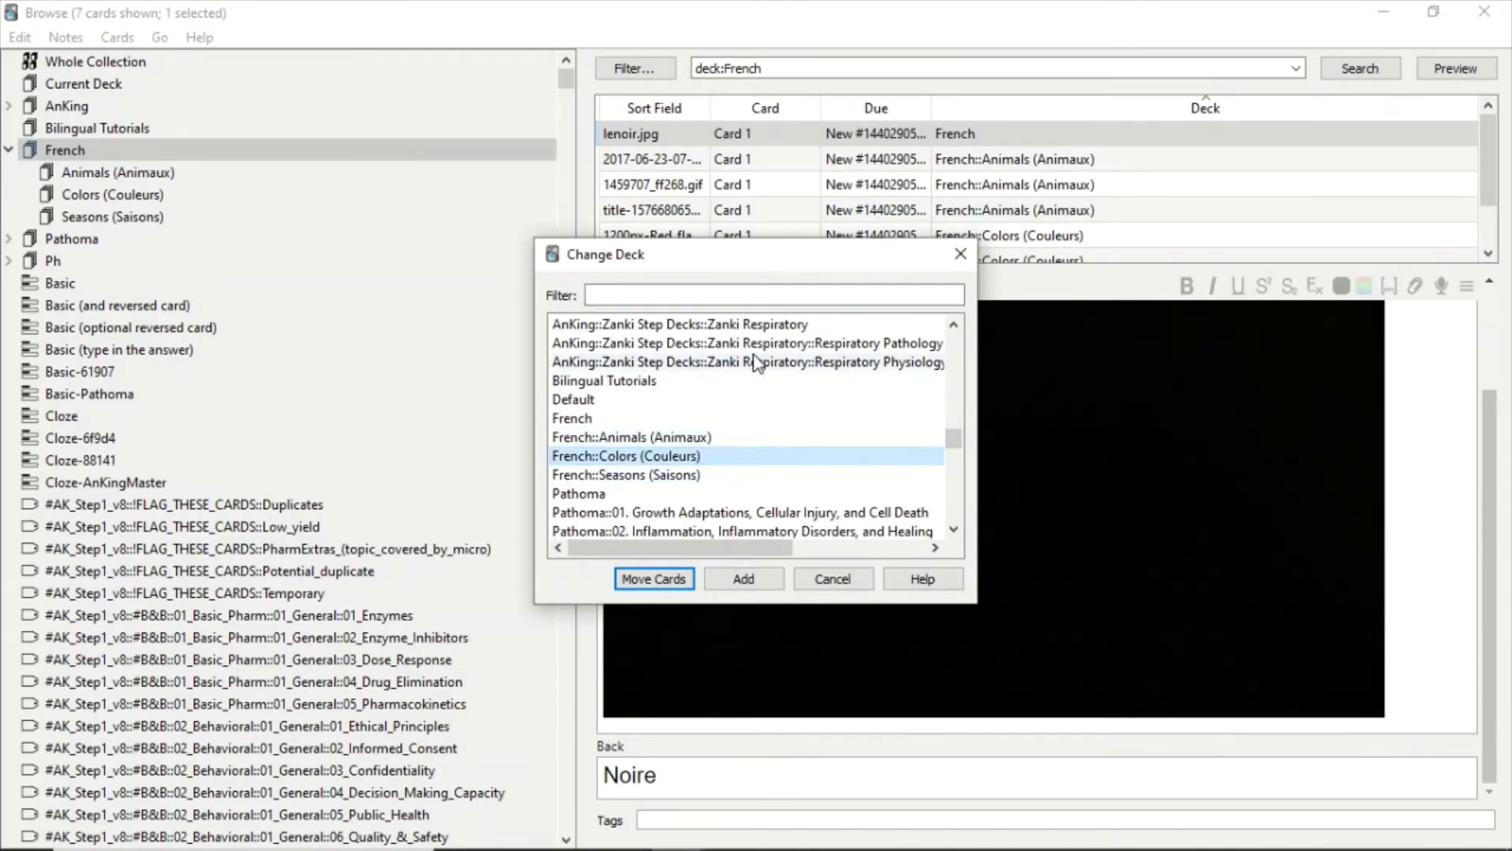
left_click(651, 579)
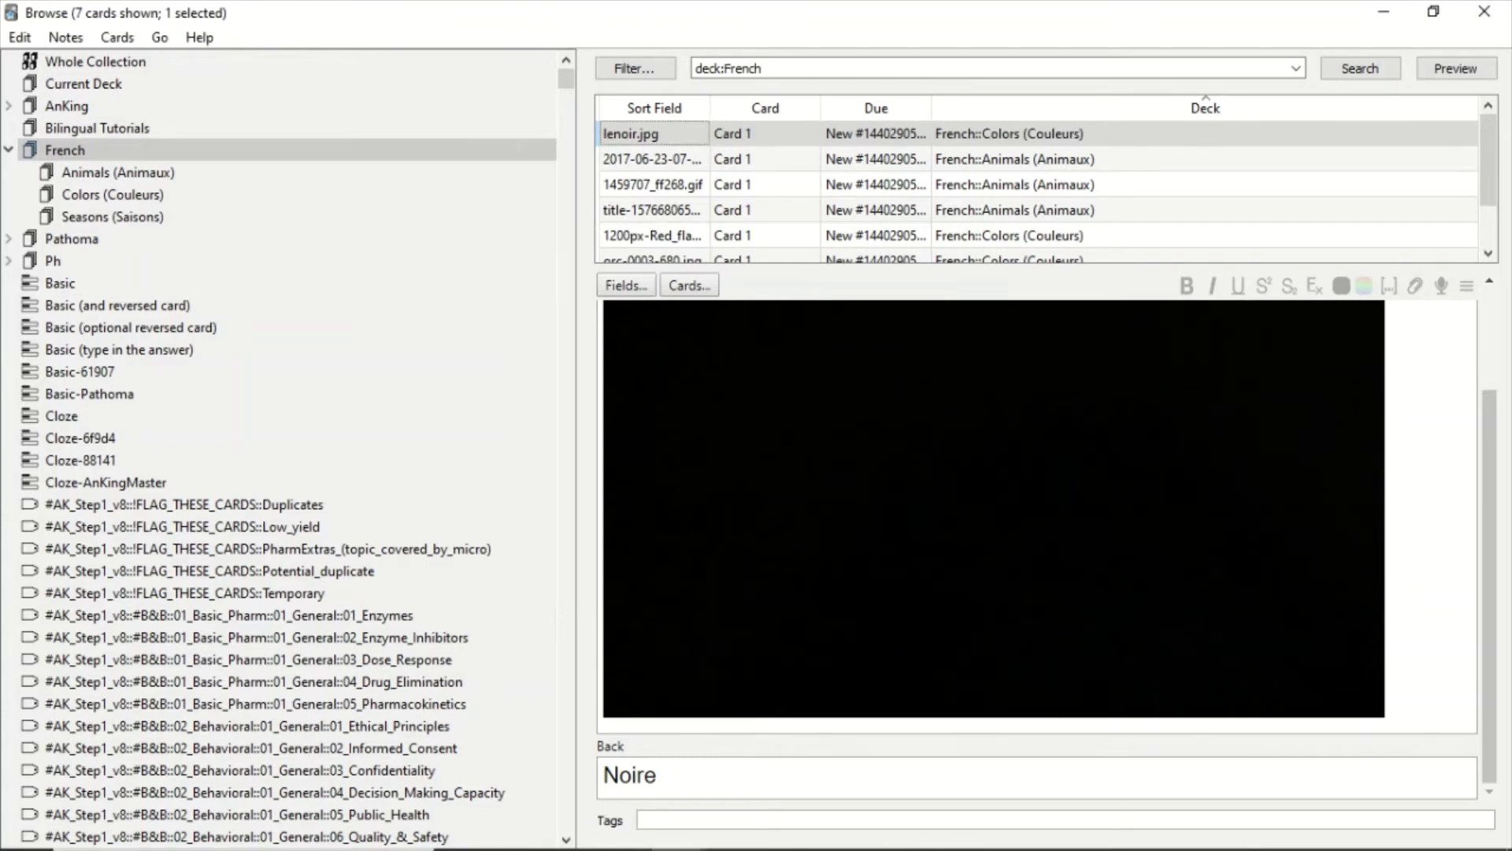
left_click(1041, 140)
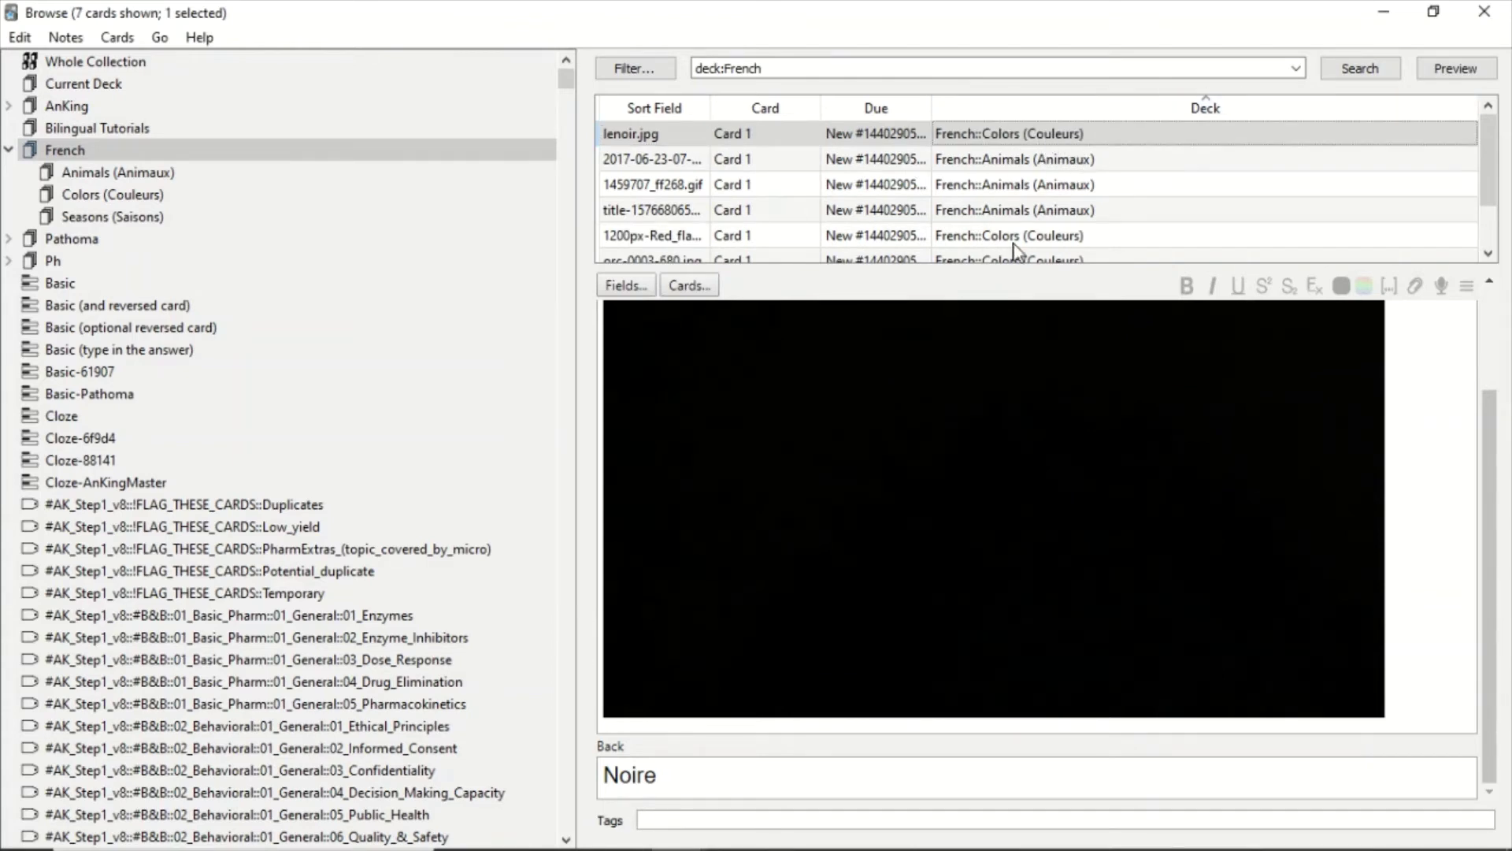
- List the Bilingual Tutorials cards, review them, and select all three
left_click(93, 134)
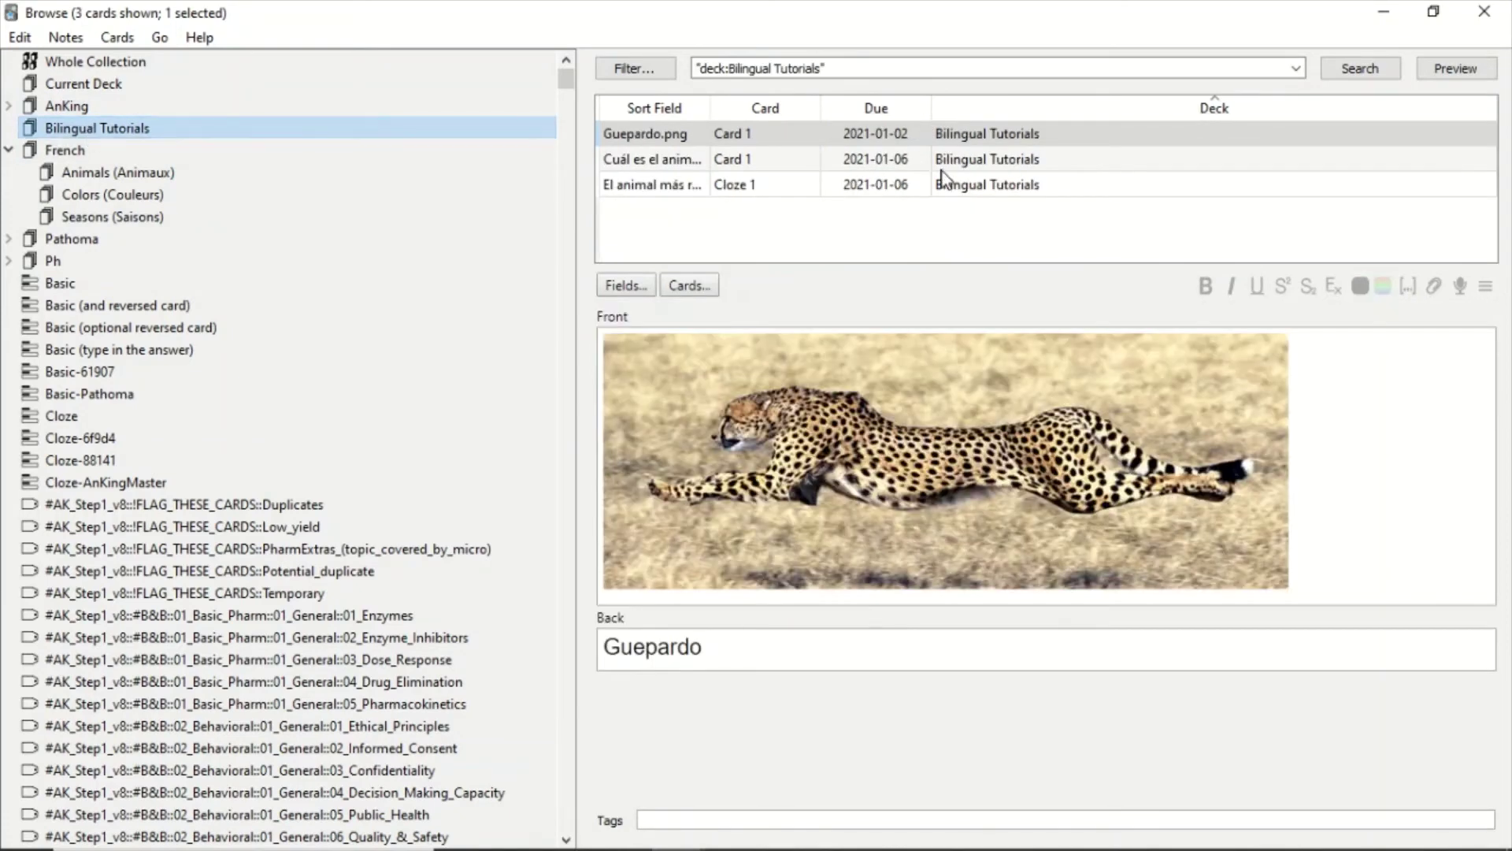
left_click(920, 202)
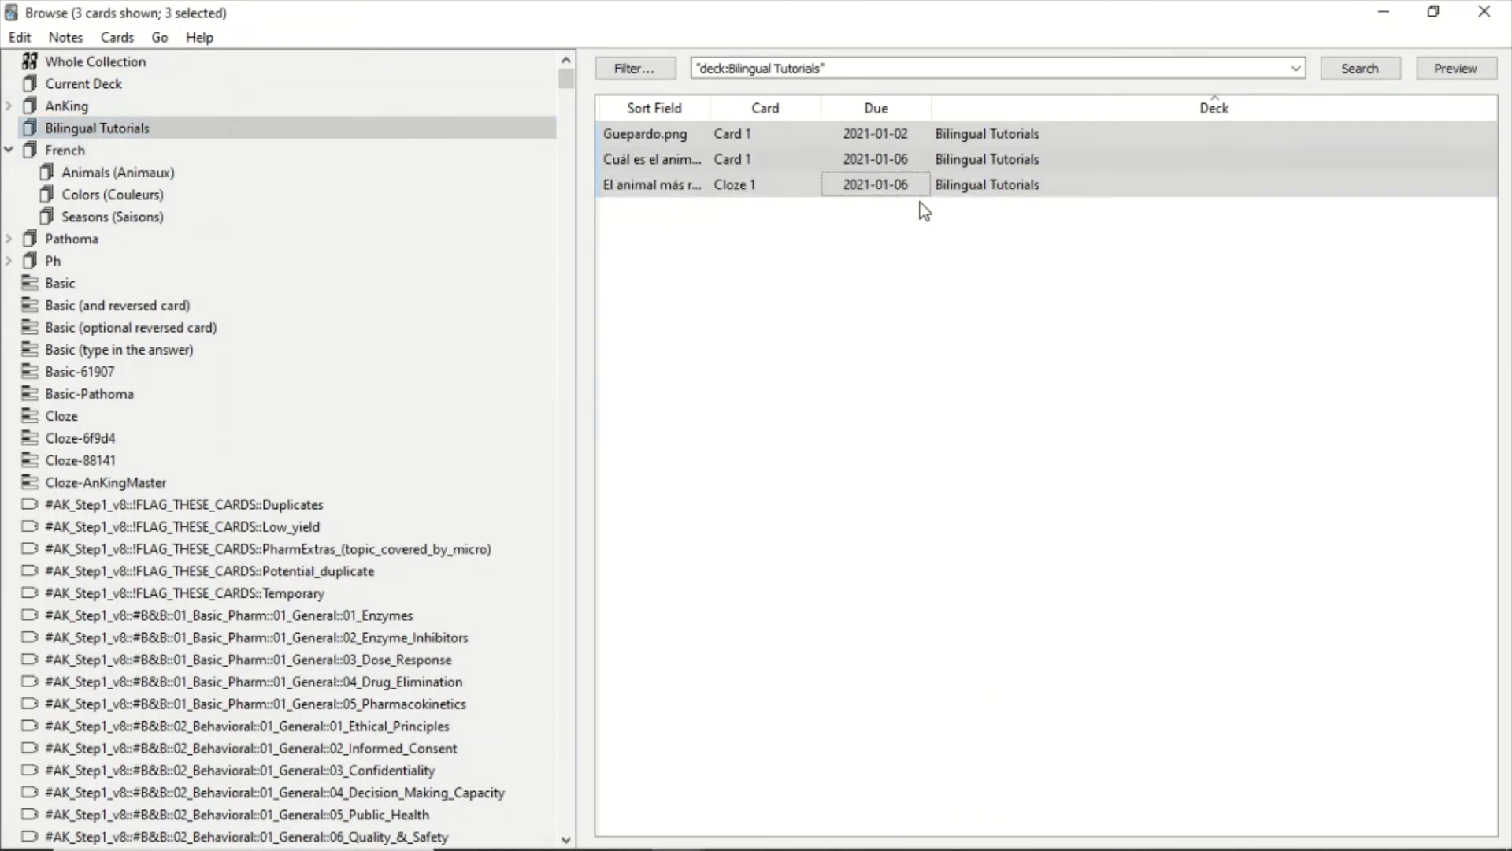
left_click(902, 162)
left_click(852, 132)
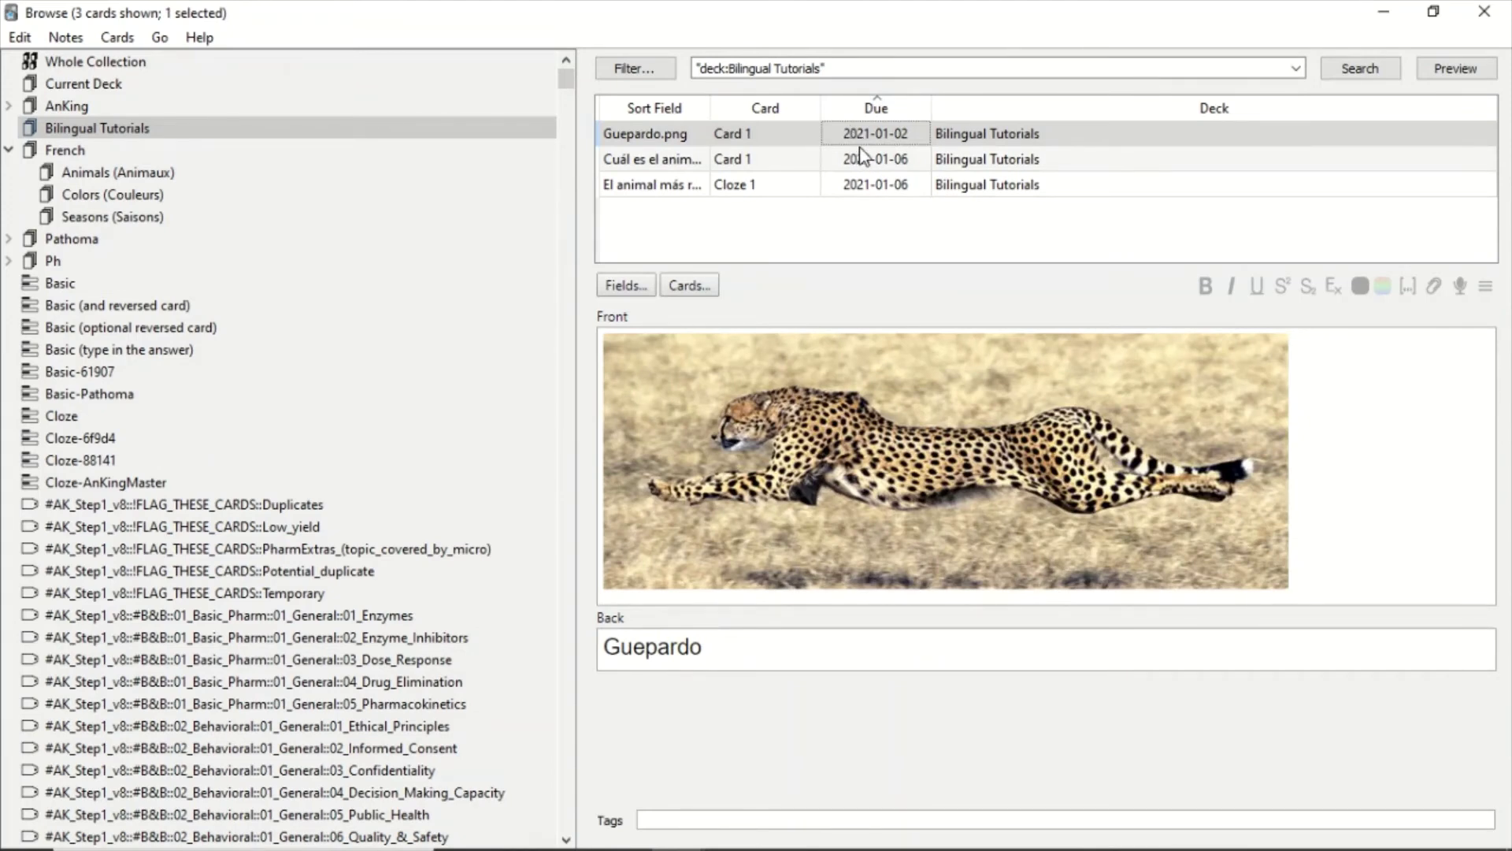
left_click(921, 163)
left_click(948, 185)
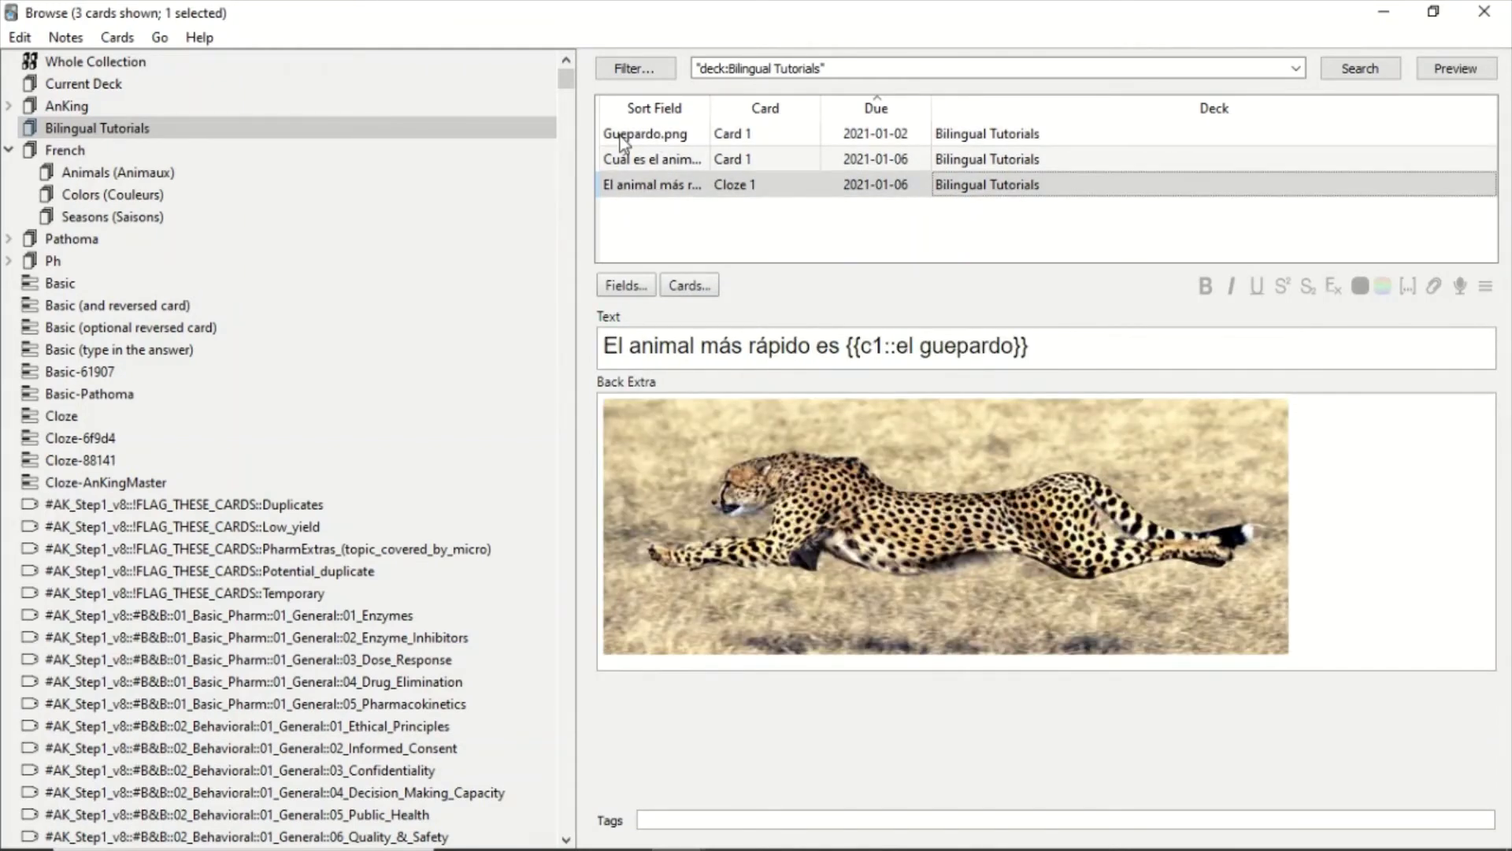
left_click_drag(623, 141, 724, 180)
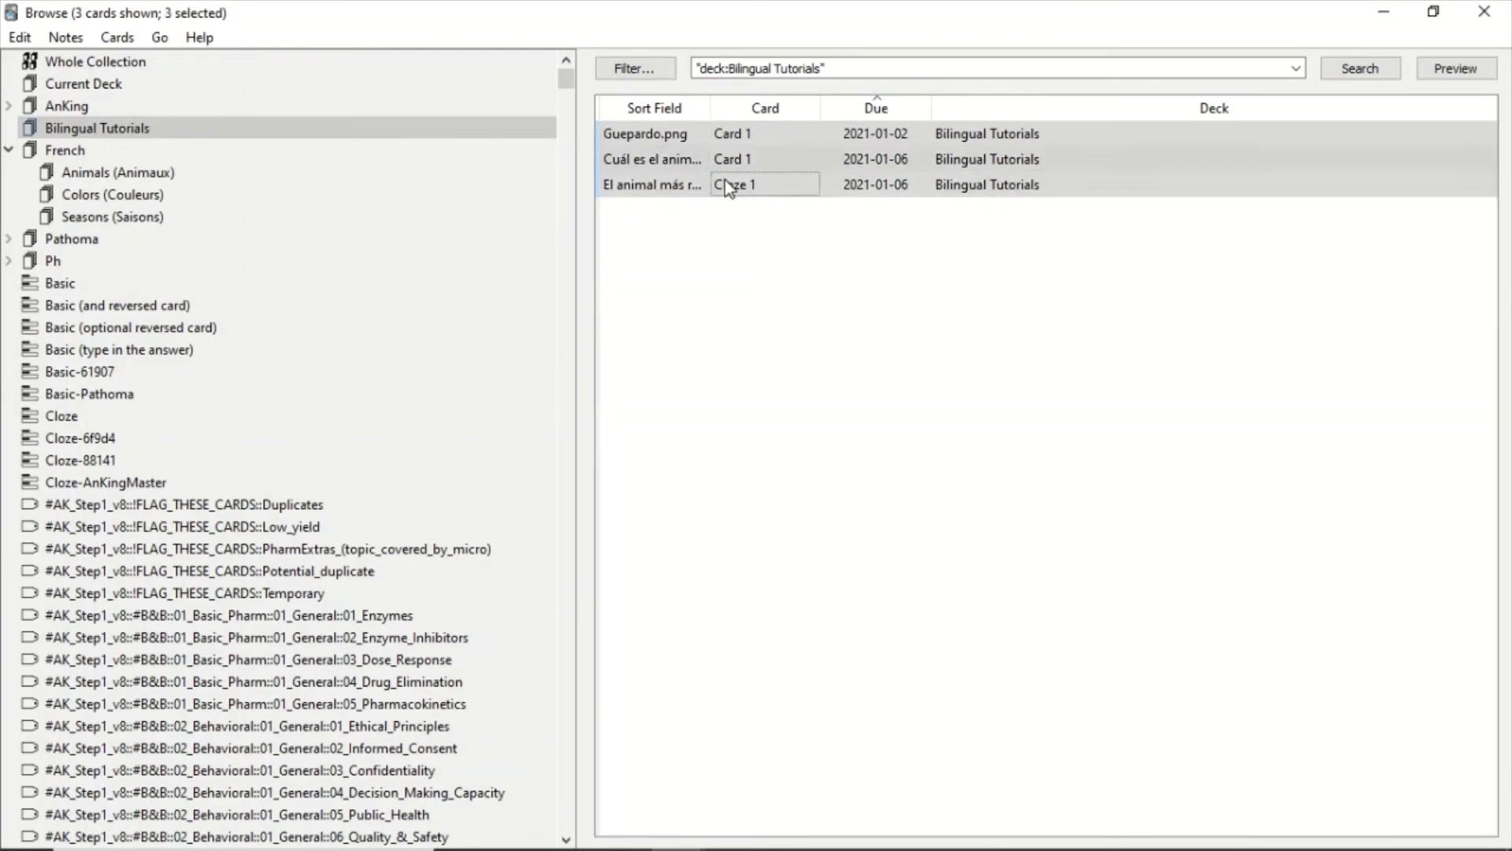
- Move the three cards into a new 'Bilingual Tutorials::BT Spanish' deck and close the browser
right_click(789, 155)
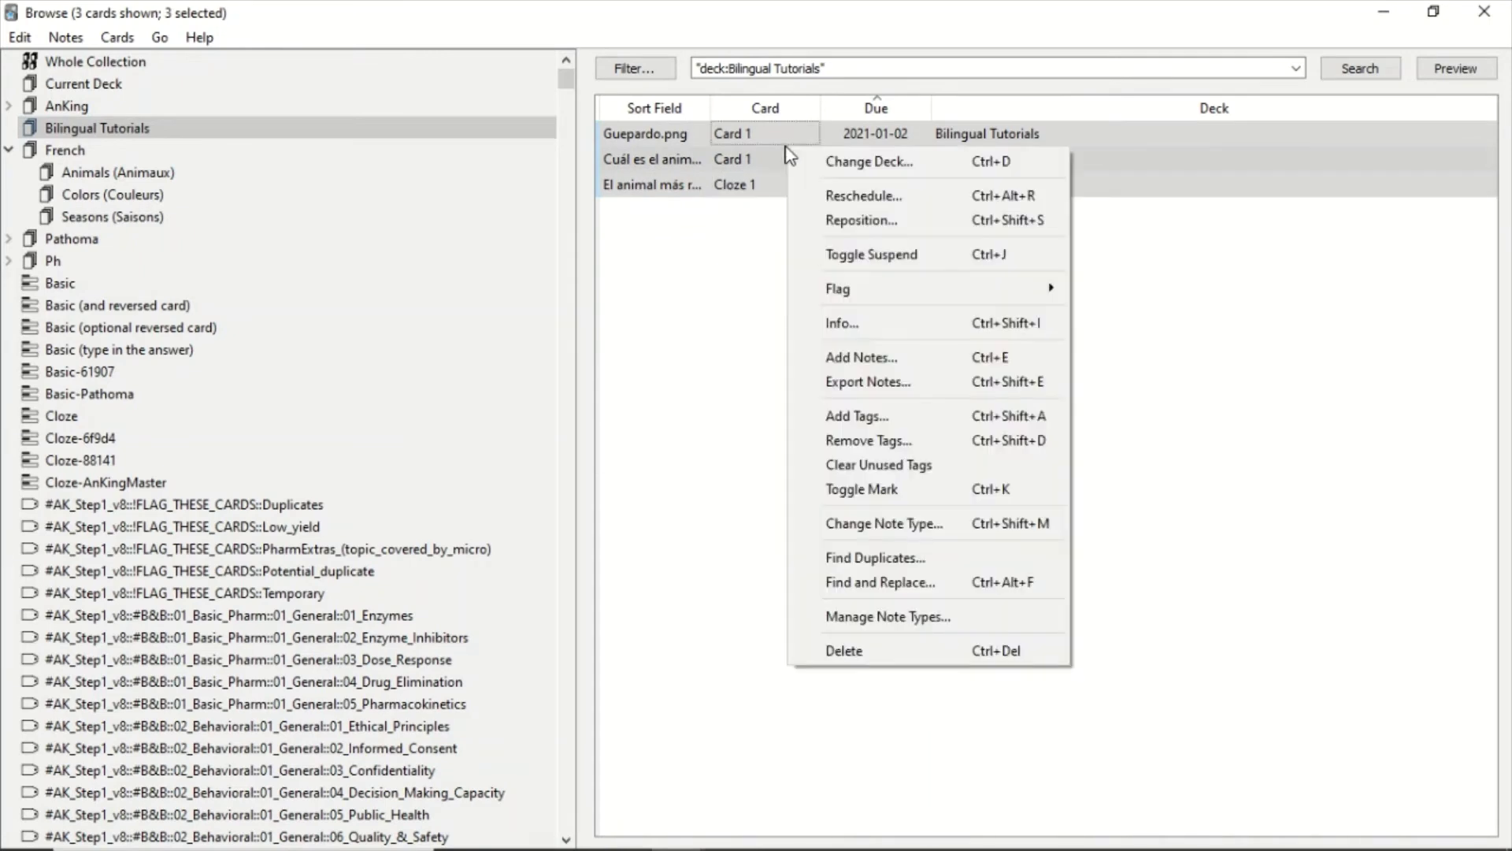
left_click(838, 164)
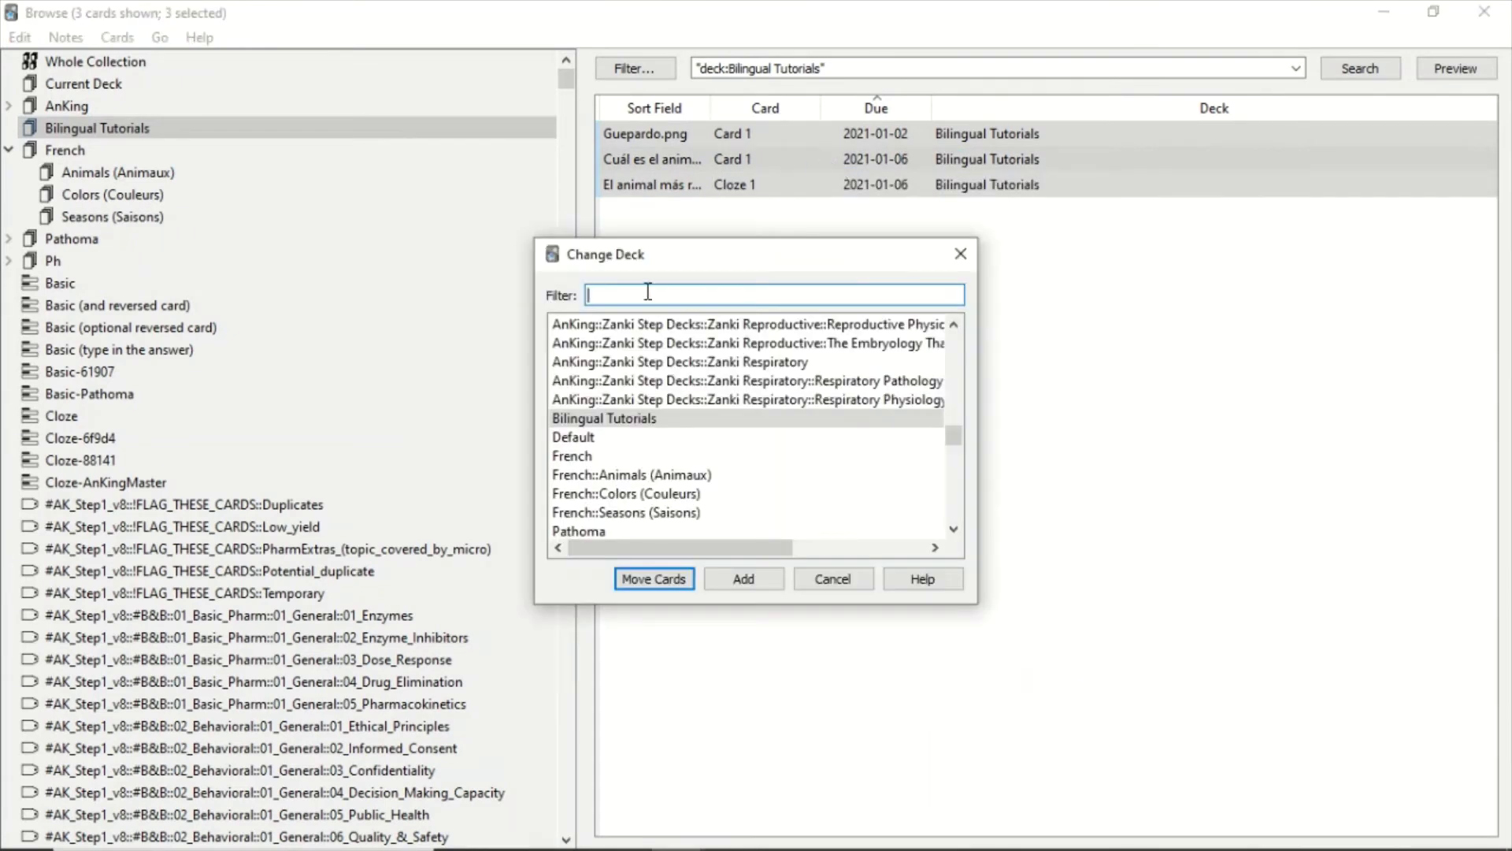
left_click(759, 578)
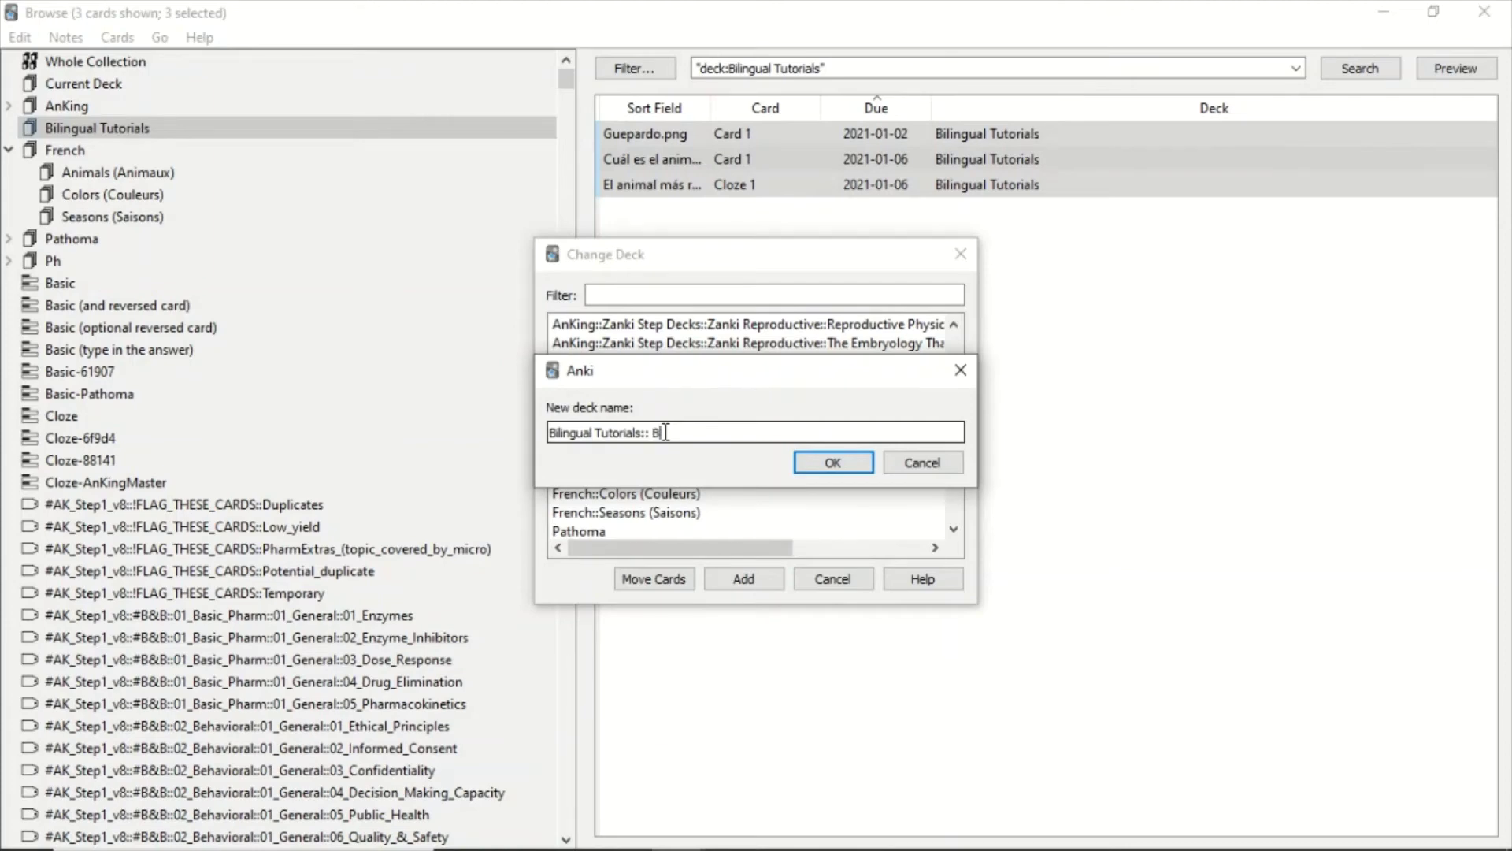
type("T Spanish")
left_click(833, 464)
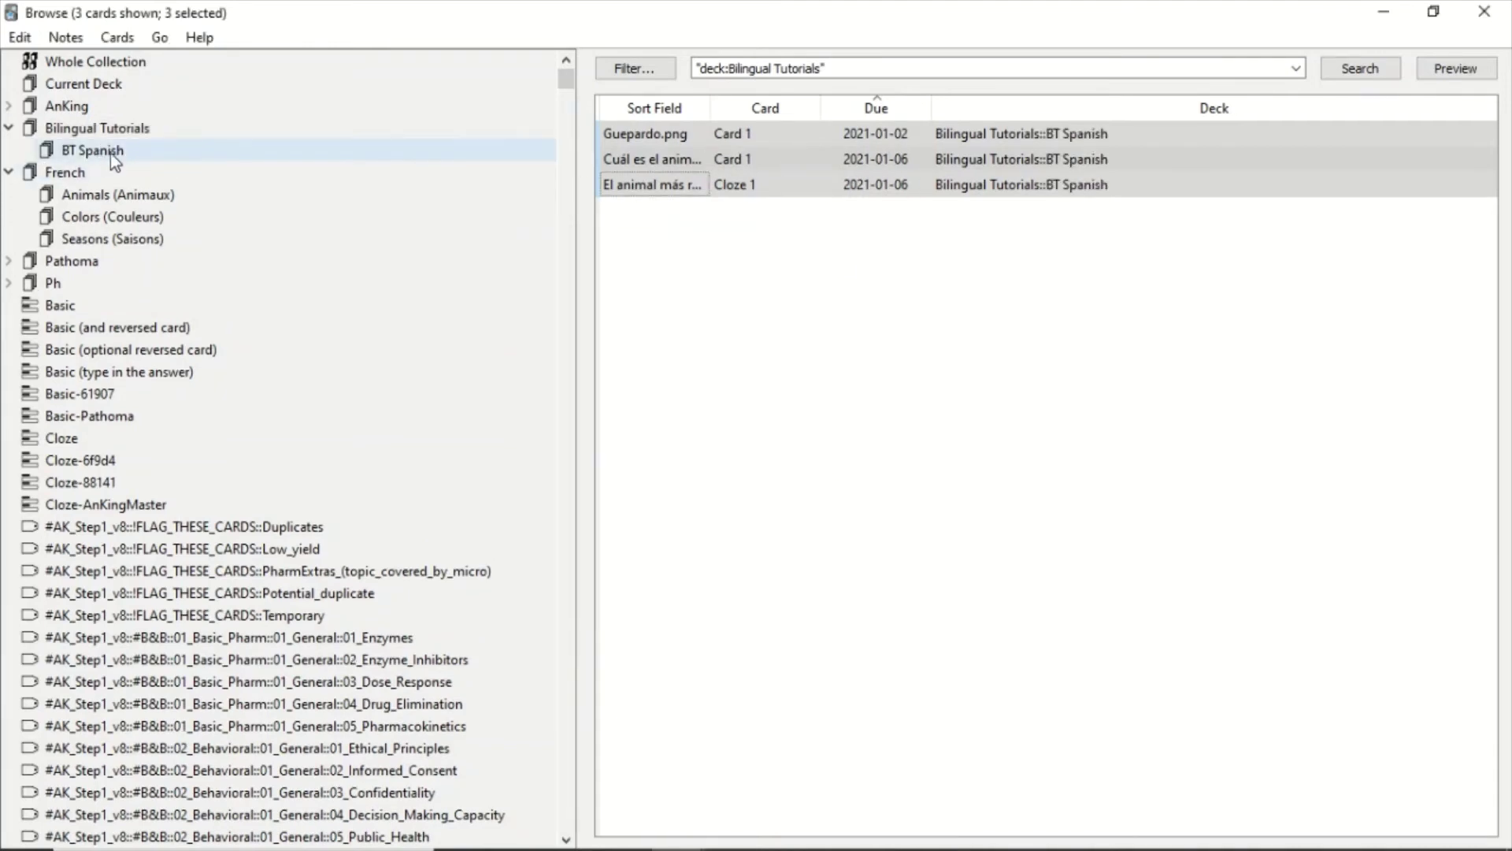
left_click(1495, 19)
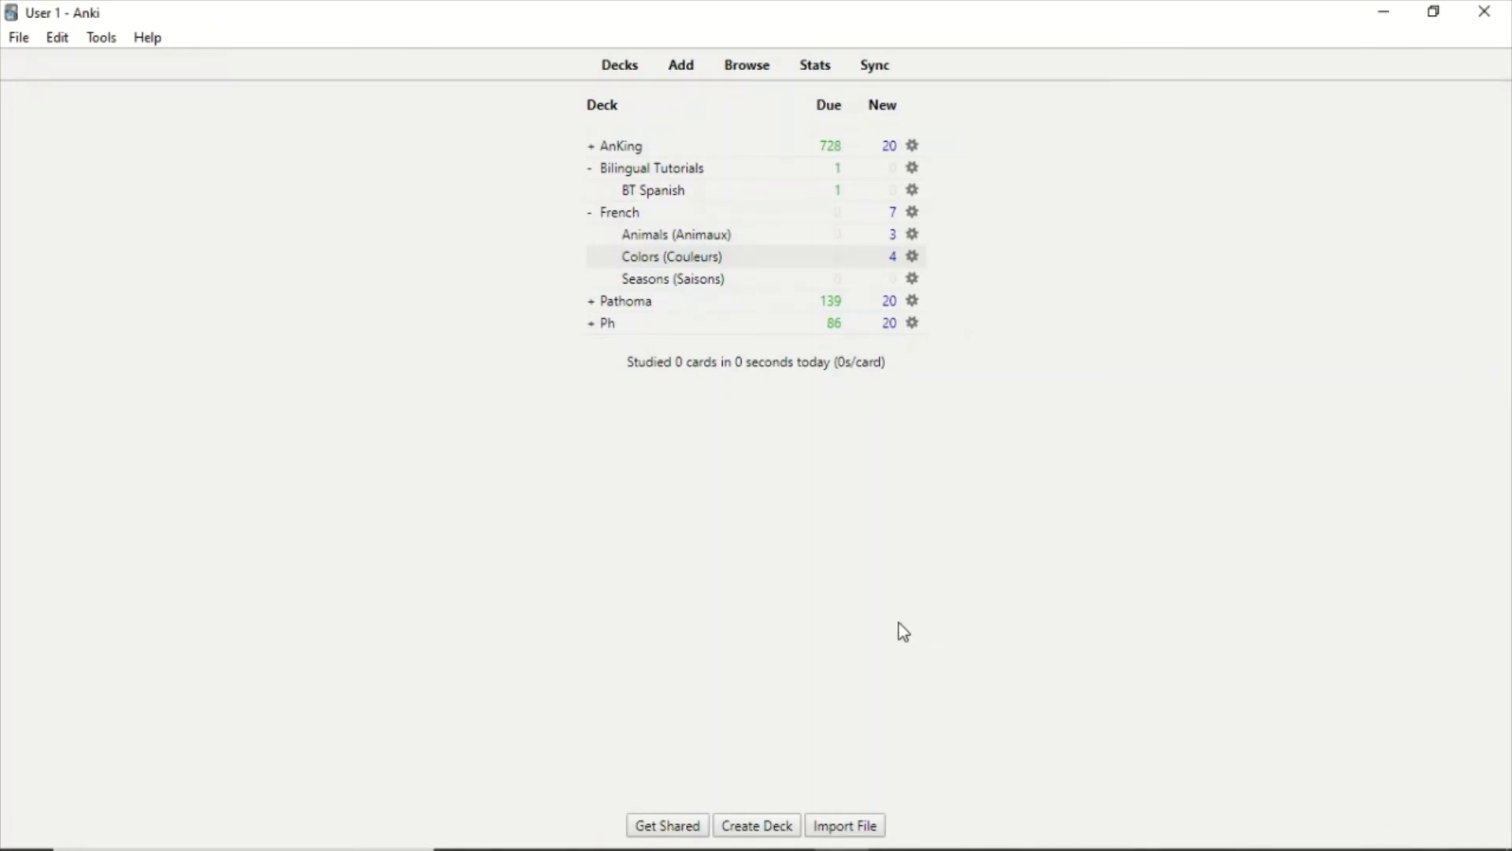
- Start a new card and set its deck to French::Animals (Animaux)
left_click(681, 67)
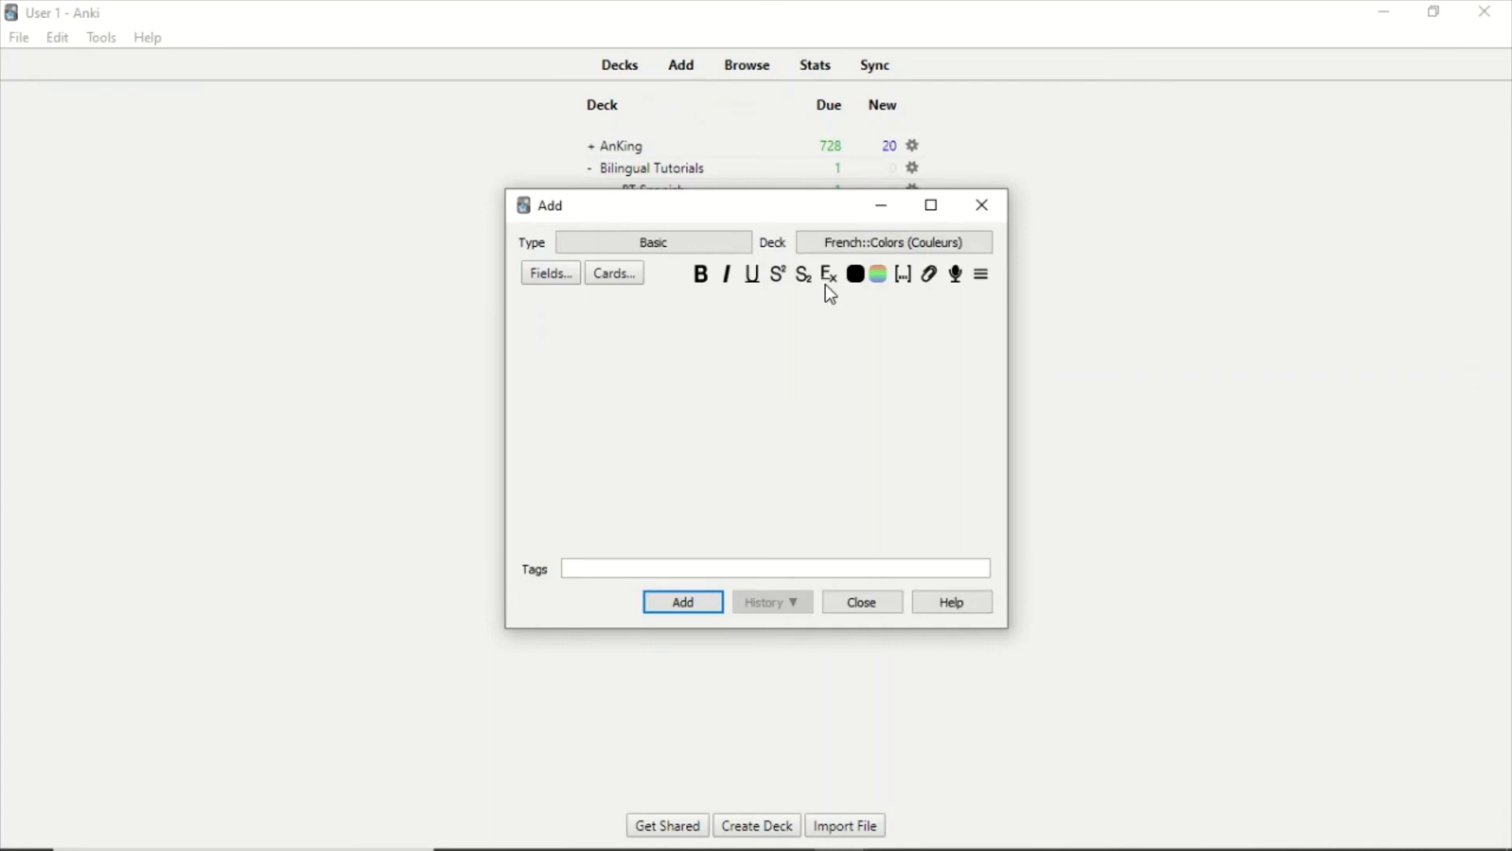
left_click(882, 248)
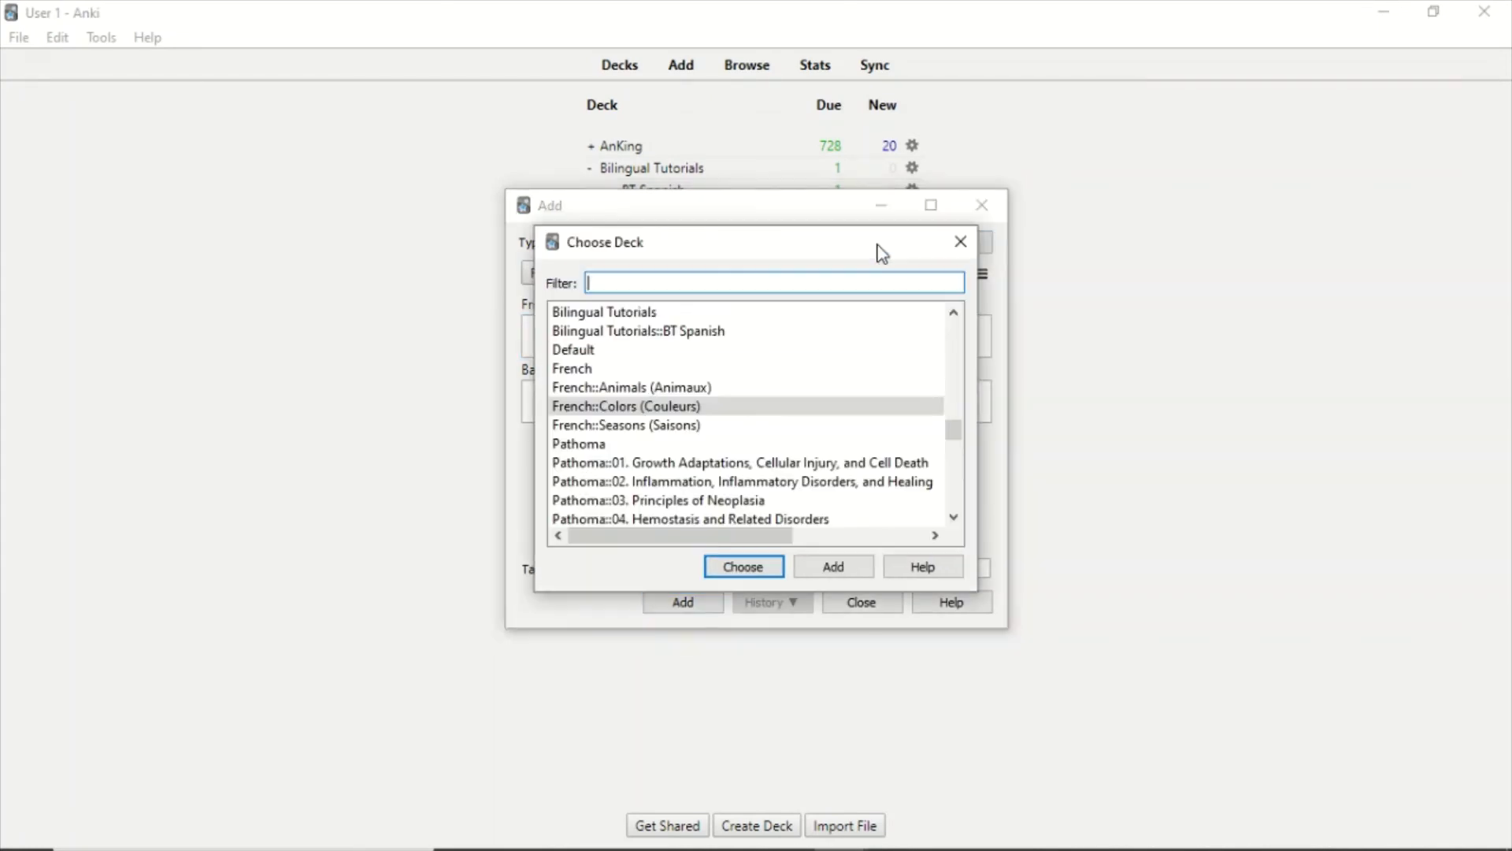
left_click(605, 388)
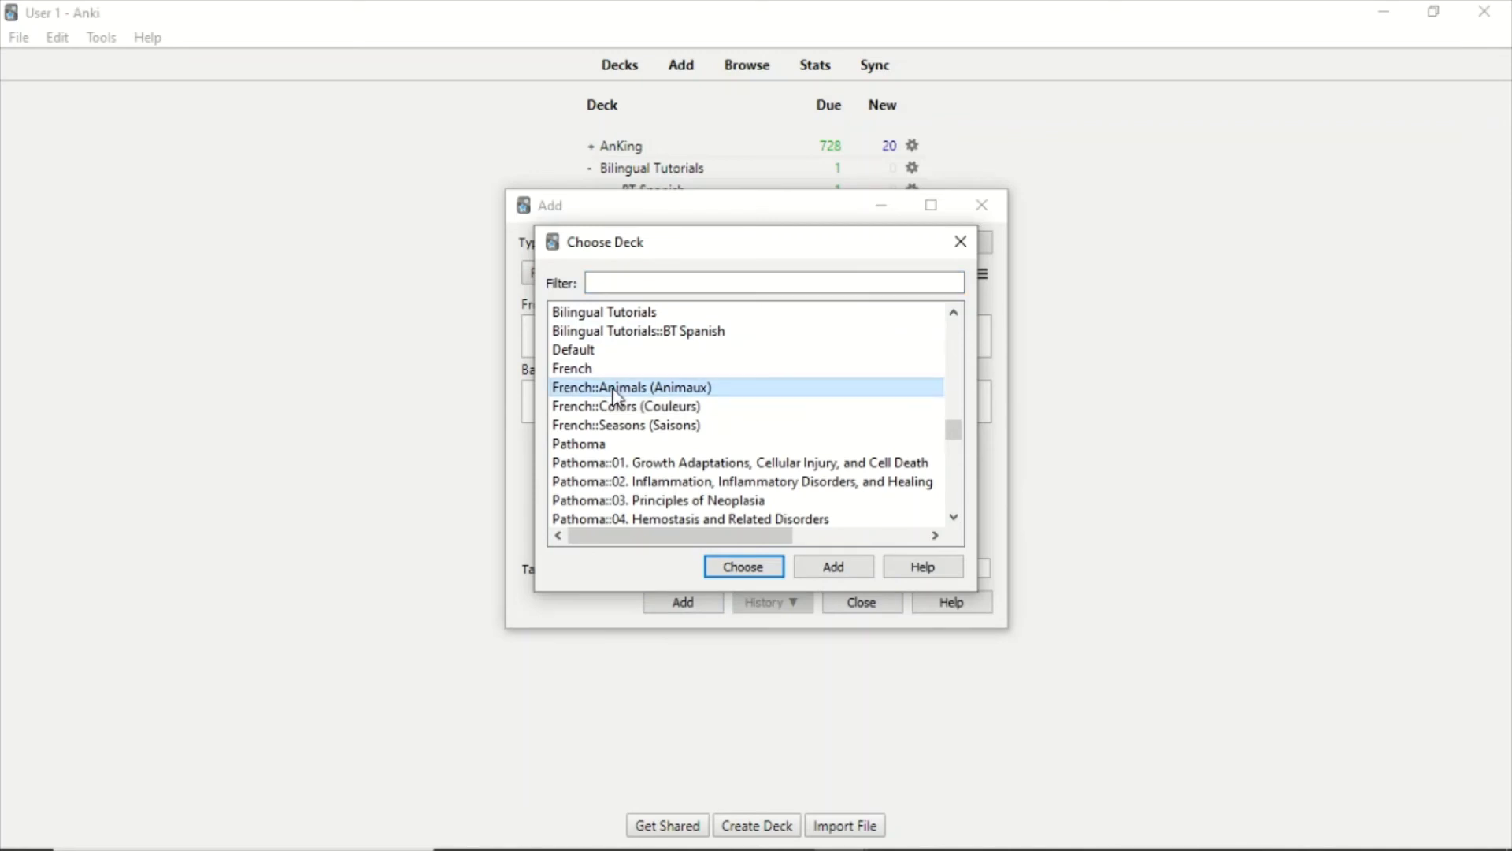
left_click(836, 566)
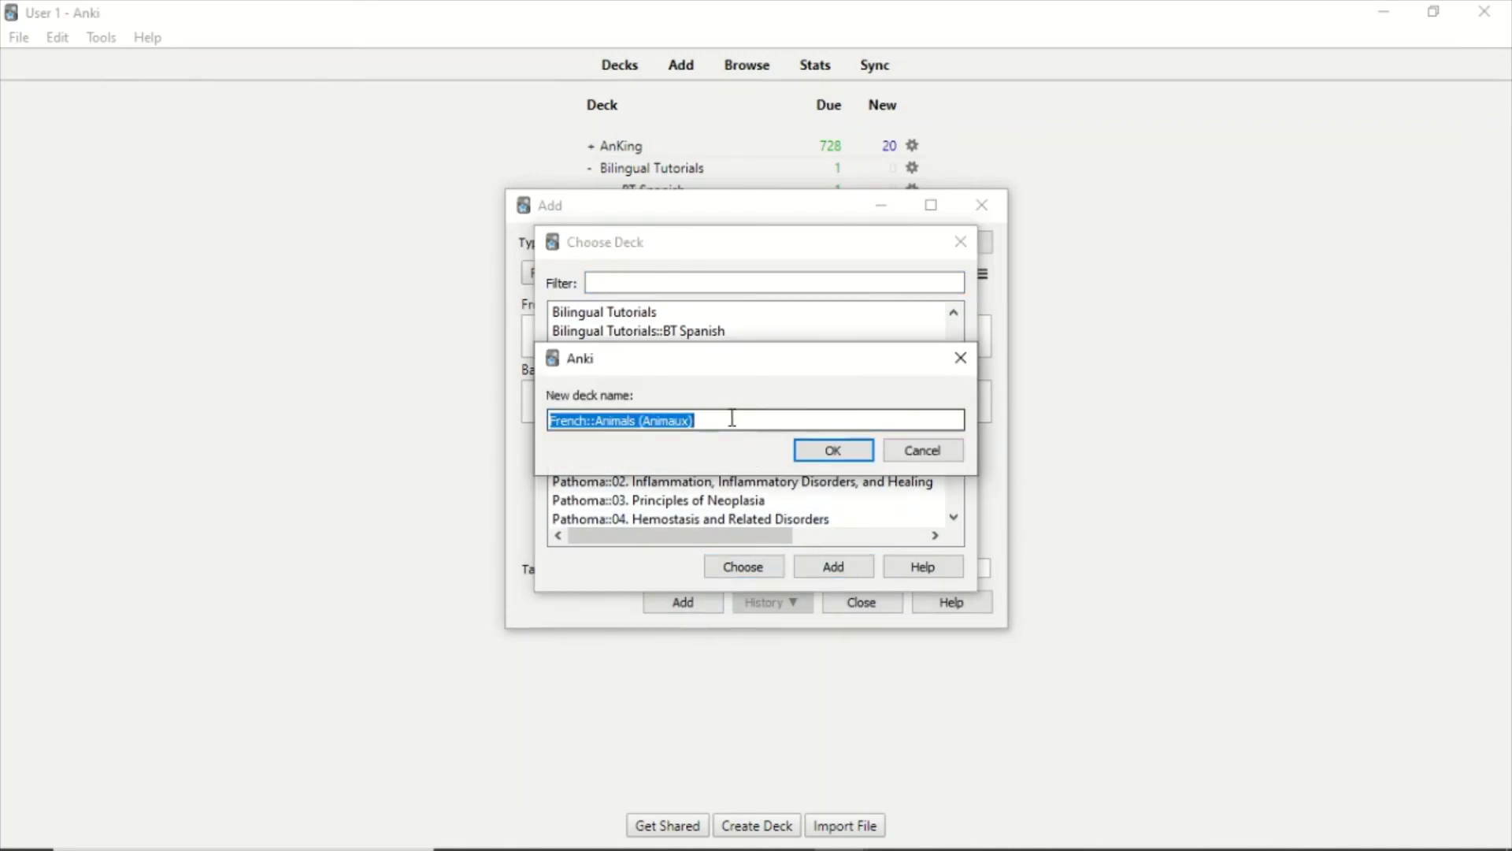
mouse_move(709, 419)
left_mouse_down()
mouse_move(593, 419)
mouse_move(704, 415)
left_mouse_up()
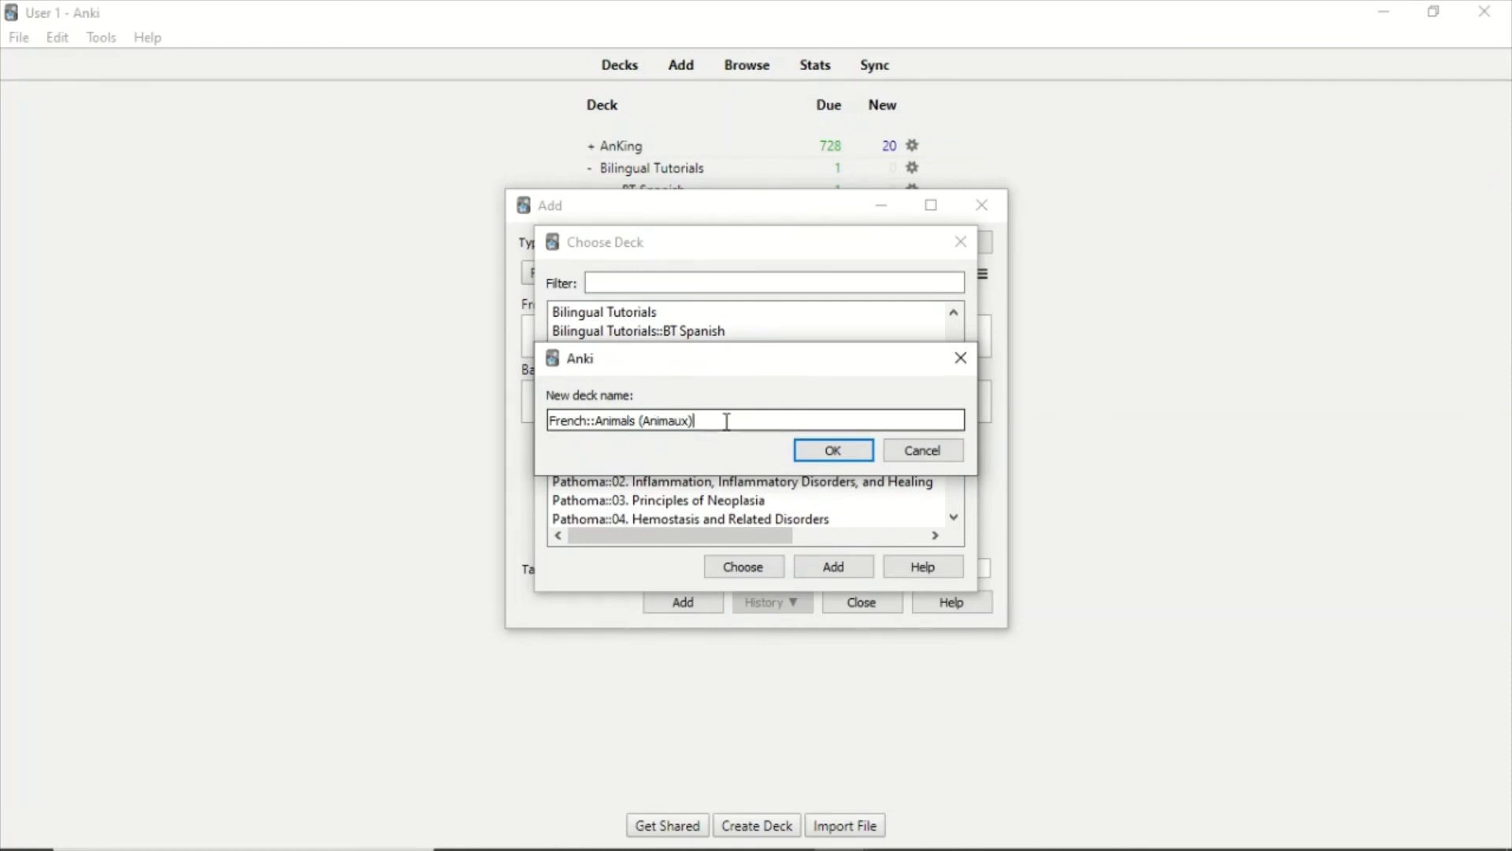
left_click(963, 370)
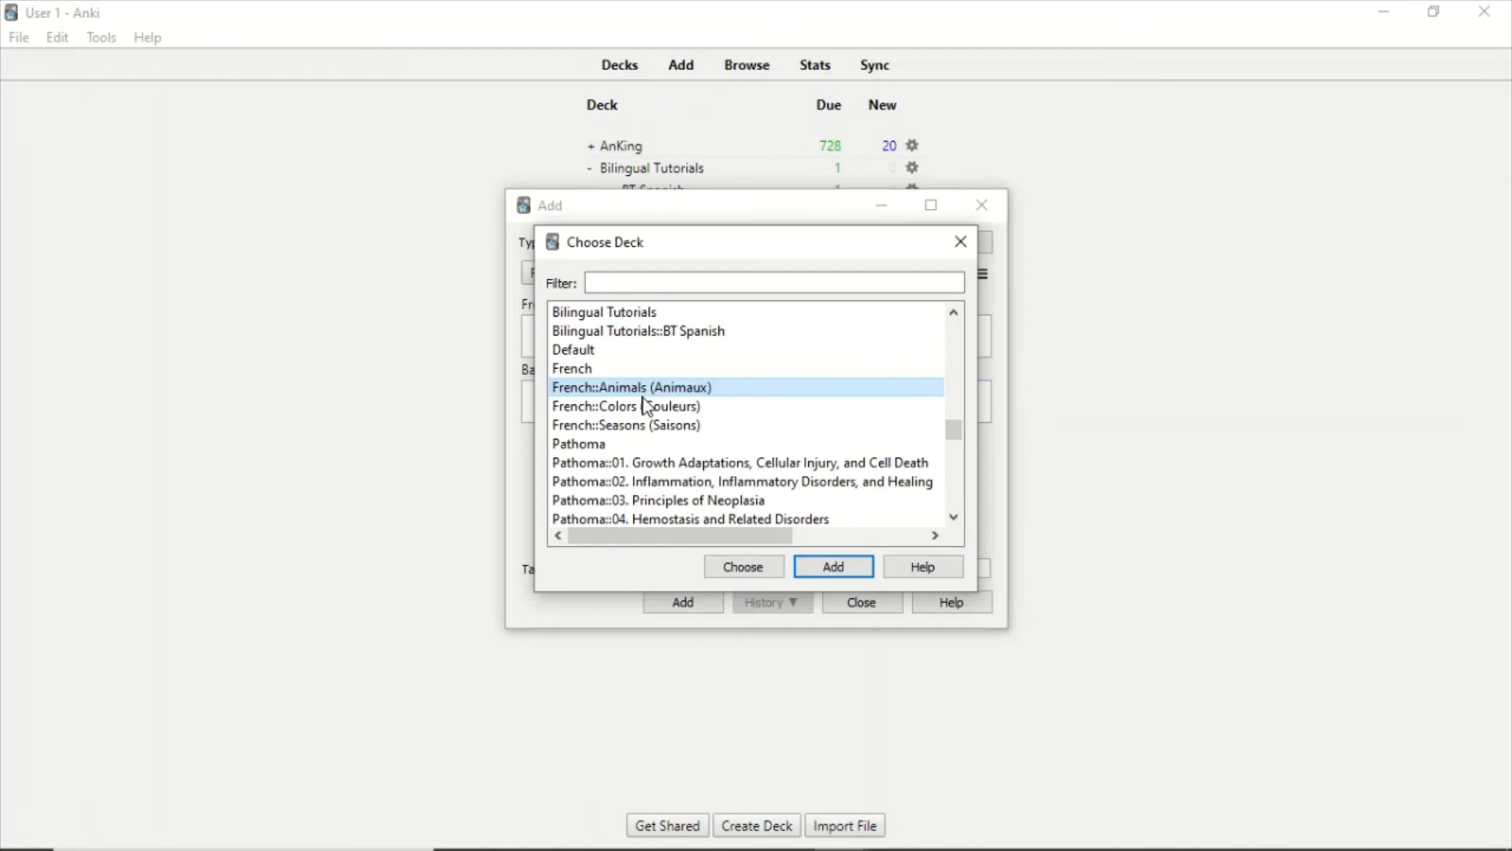
left_click(713, 388)
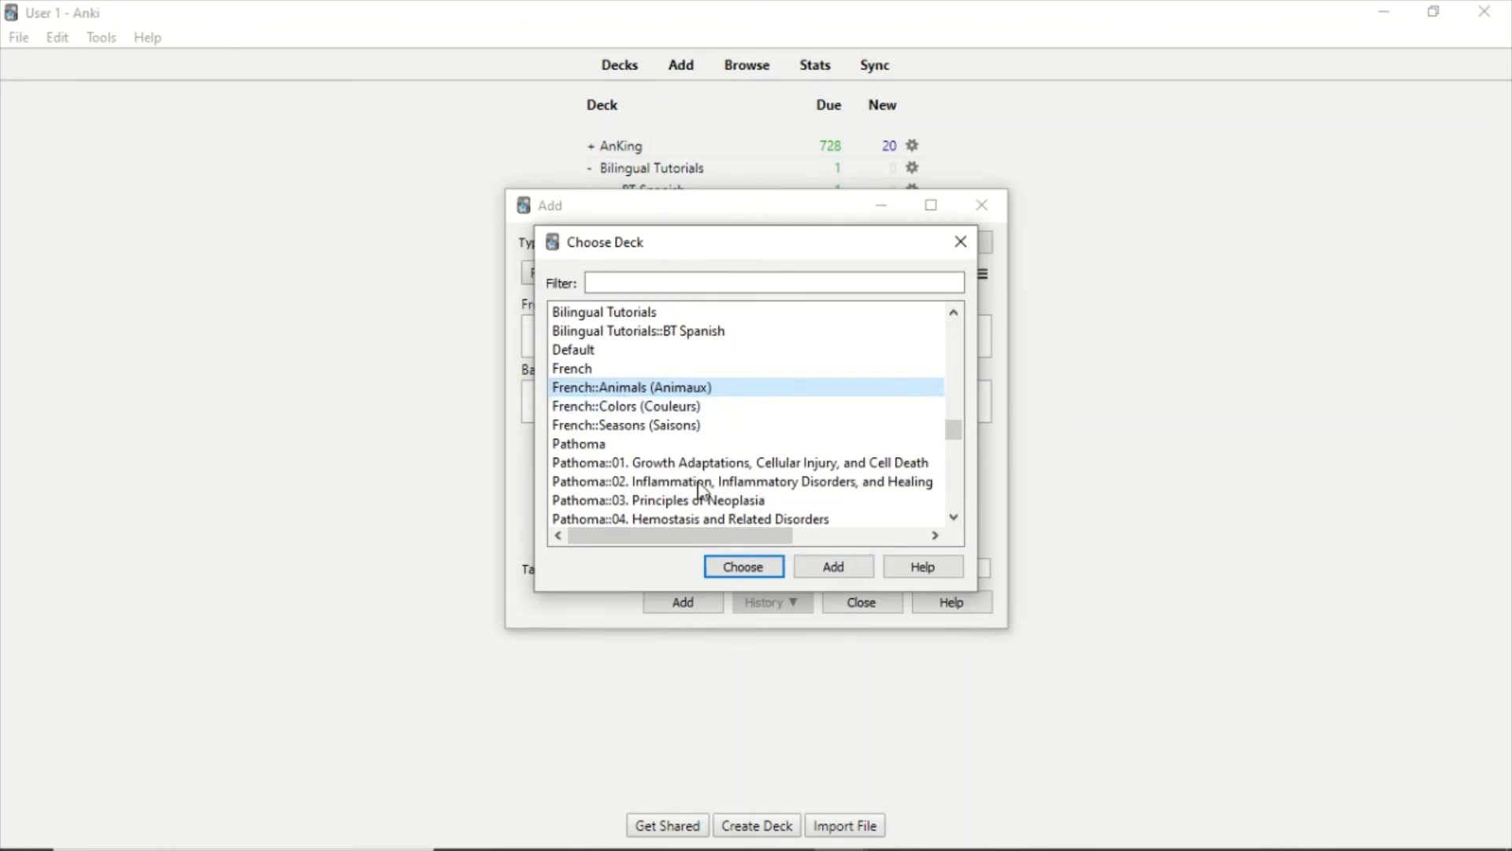
left_click(745, 568)
- Paste the rabbit image as Front, enter 'Un lapin/Une lapine' as Back, and add the card
left_click(591, 337)
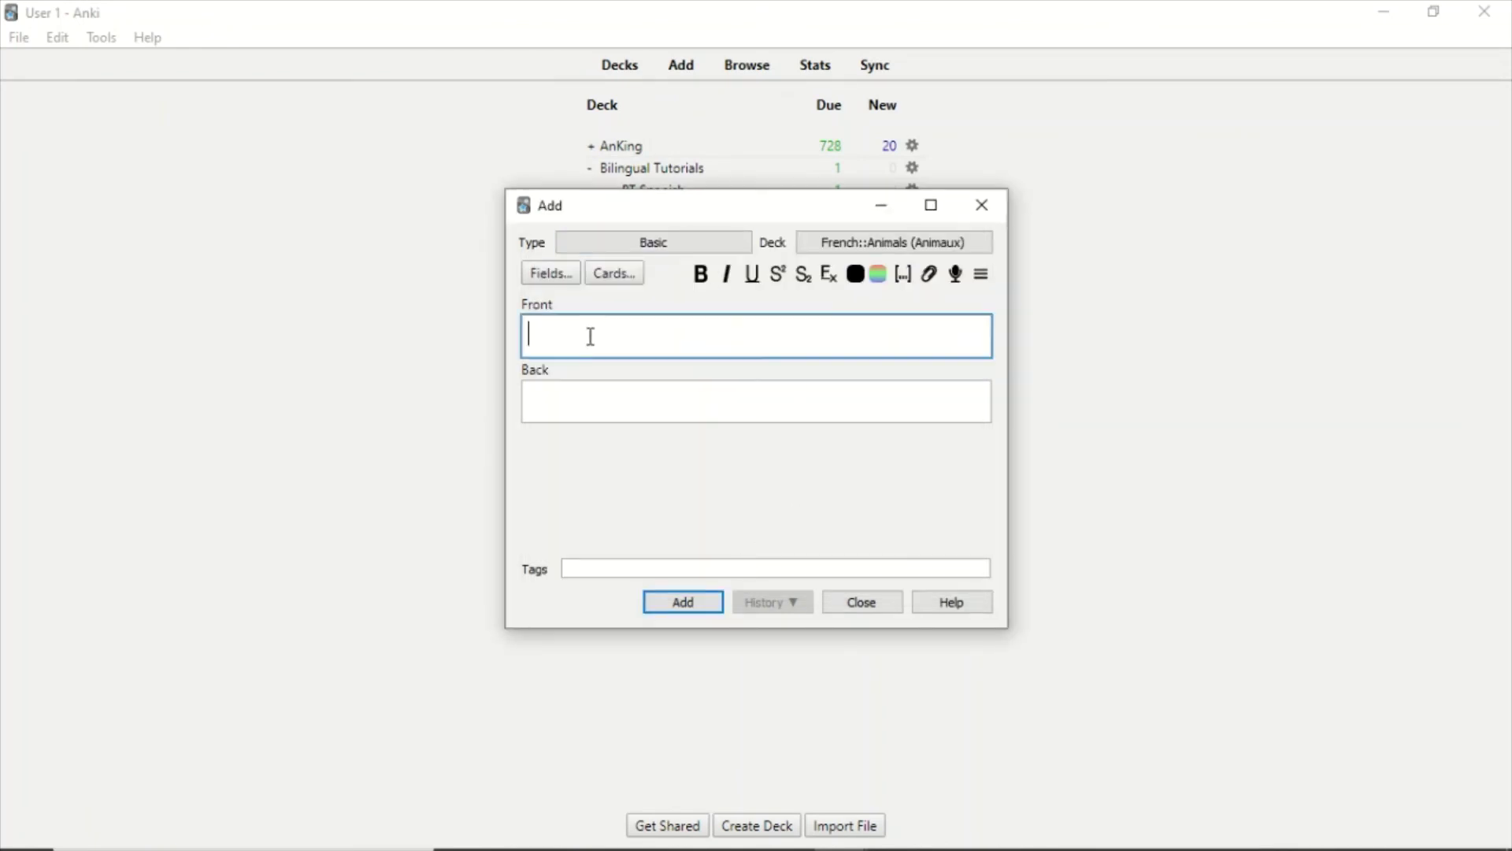
right_click(591, 336)
left_click(641, 400)
scroll(622, 472, "down", 1)
left_click(571, 516)
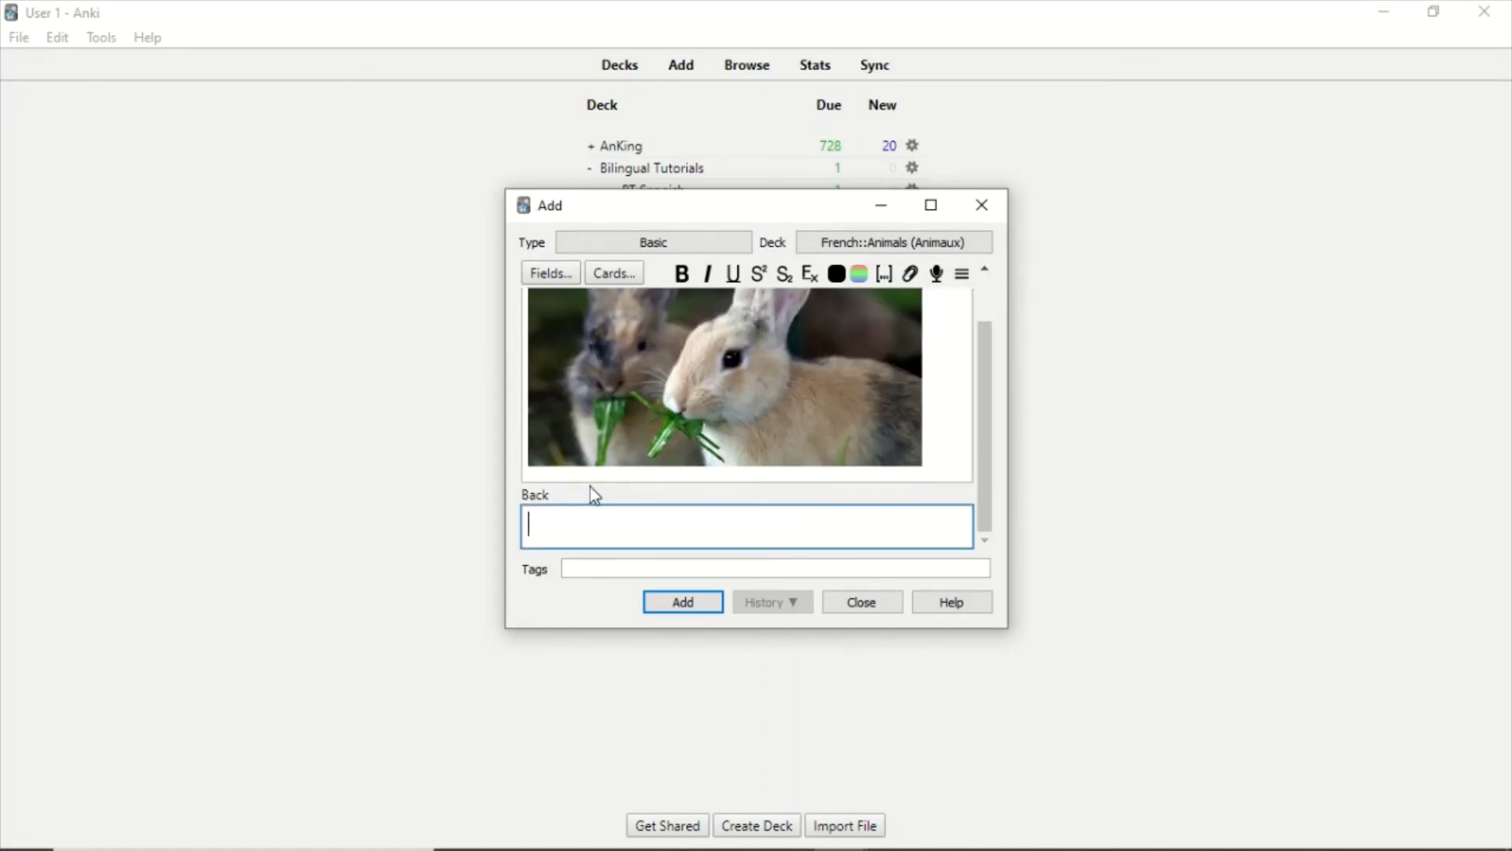
type("Un lapin/Une LAP")
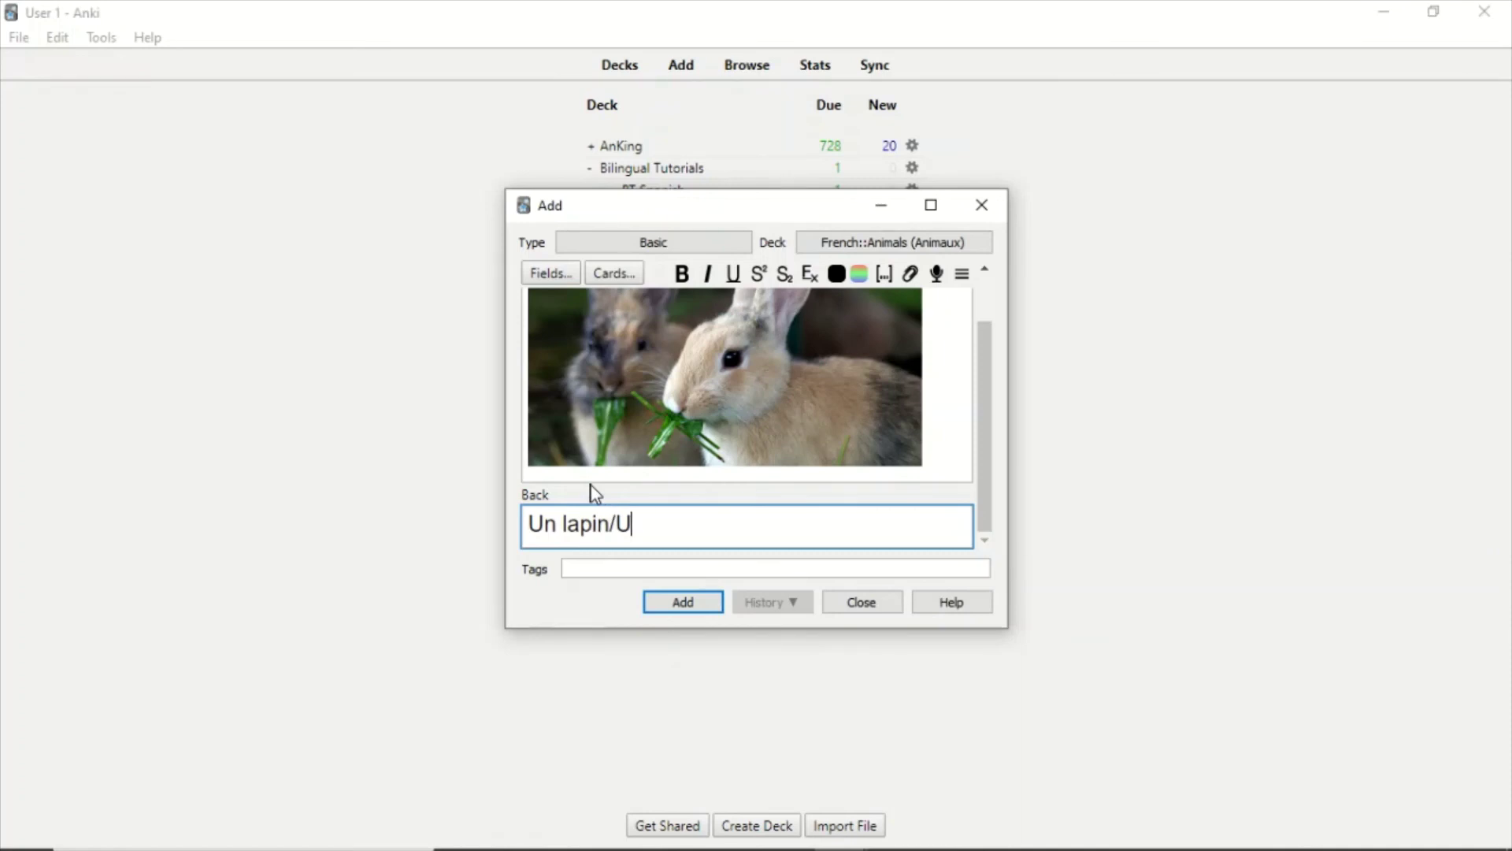
key("BackSpace")
key("BackSpace")
key("BackSpace")
type("lapine")
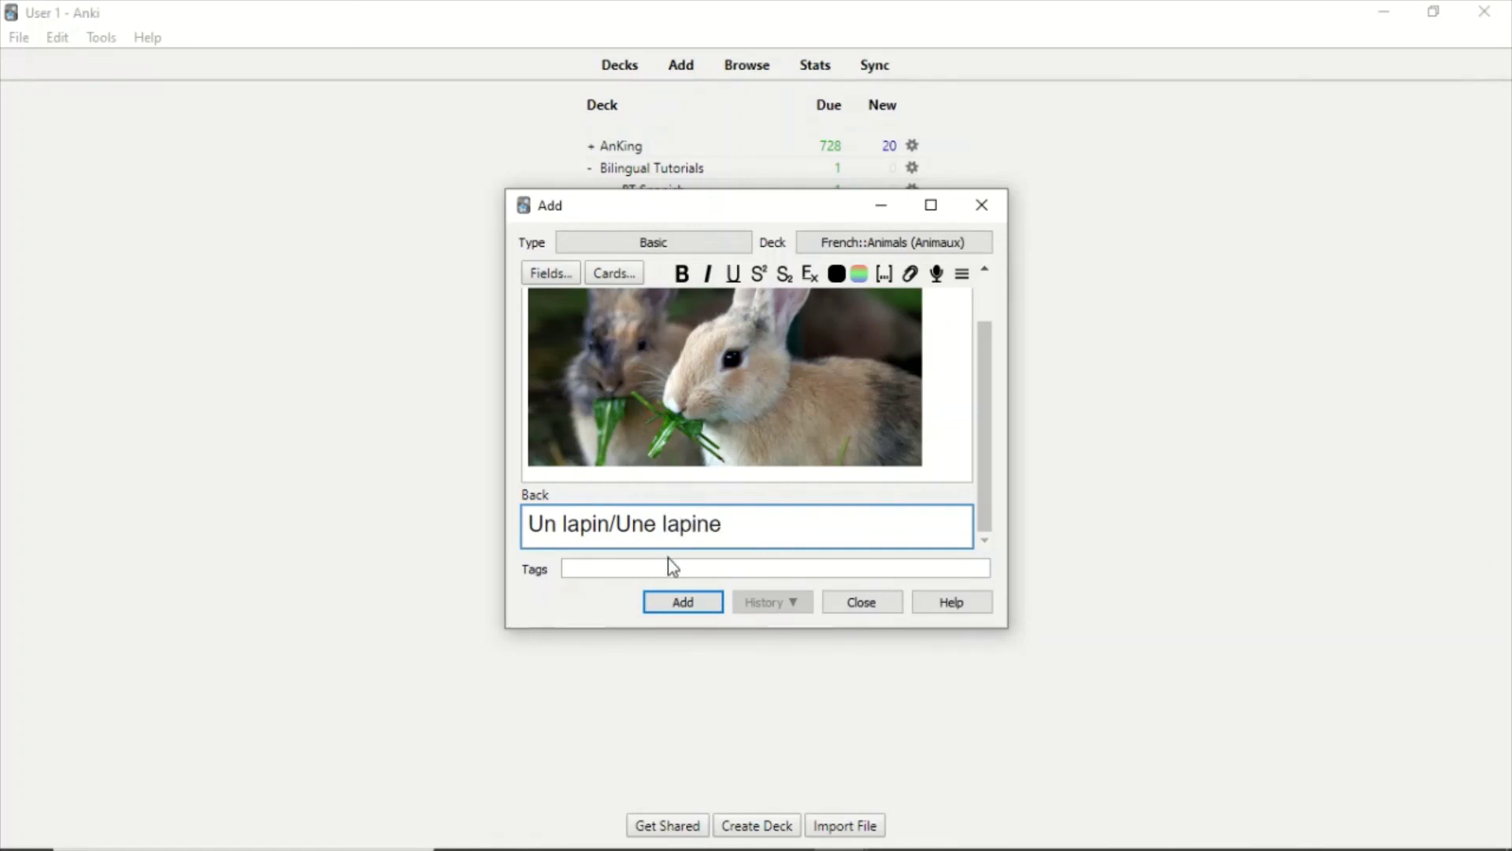
left_click(687, 603)
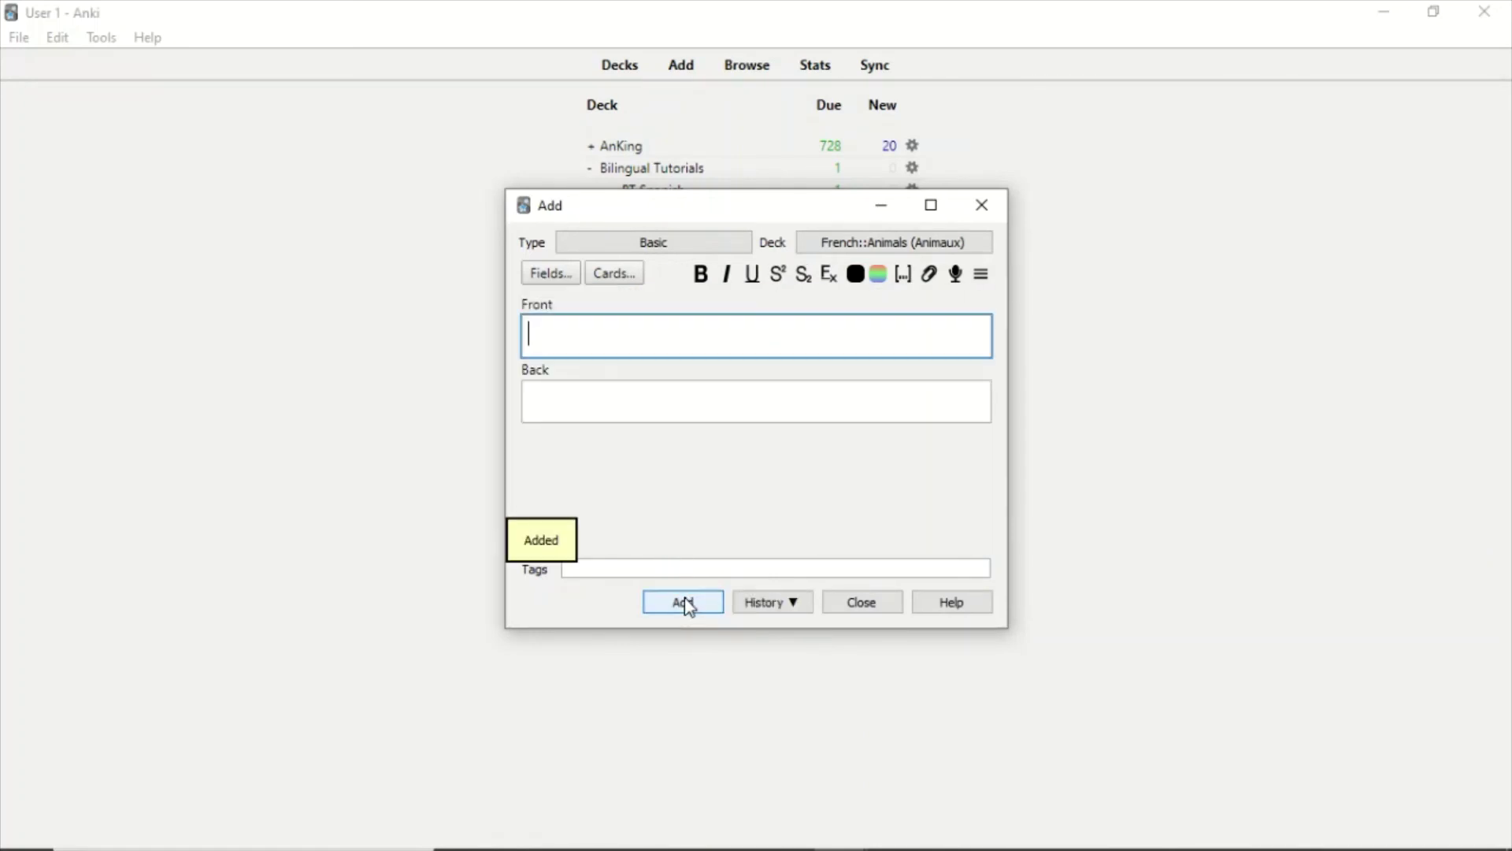
left_click(985, 210)
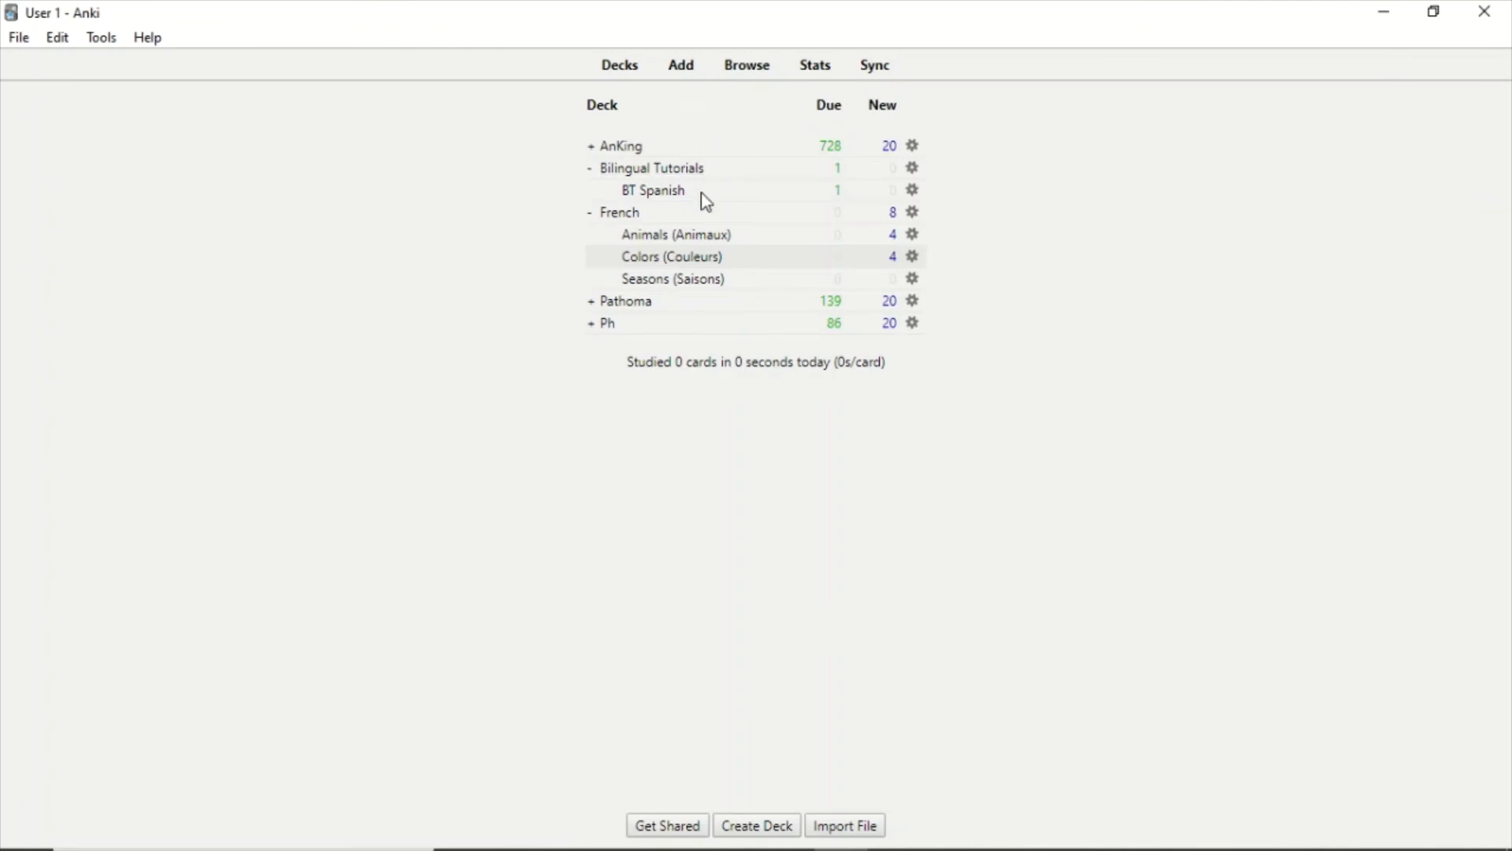
- Open French::Animals (Animaux) and check its cat, dog, goldfish and rabbit cards in the browser
left_click(680, 235)
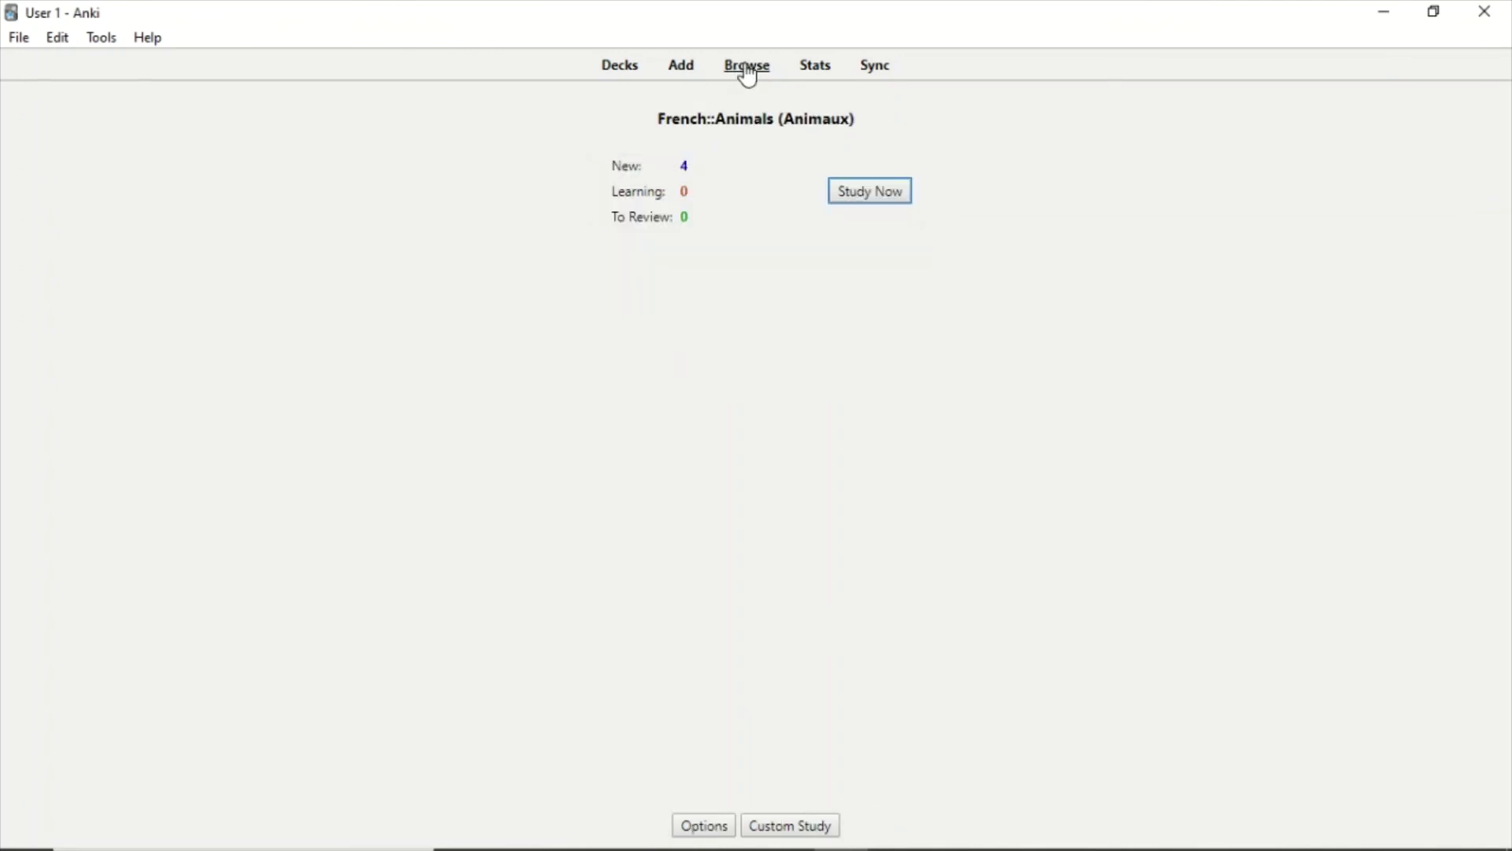
left_click(746, 66)
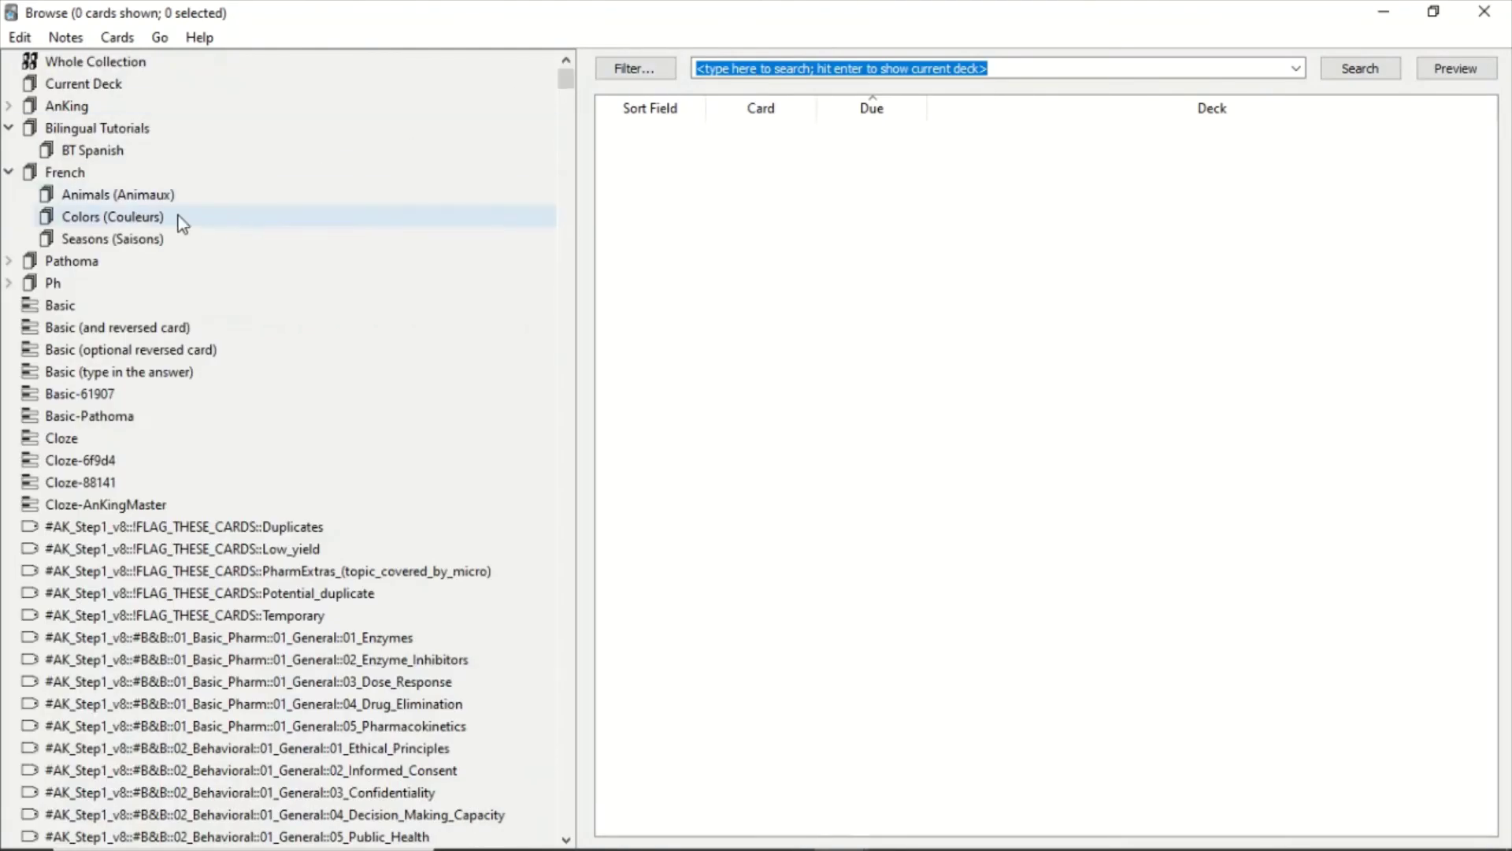
left_click(124, 195)
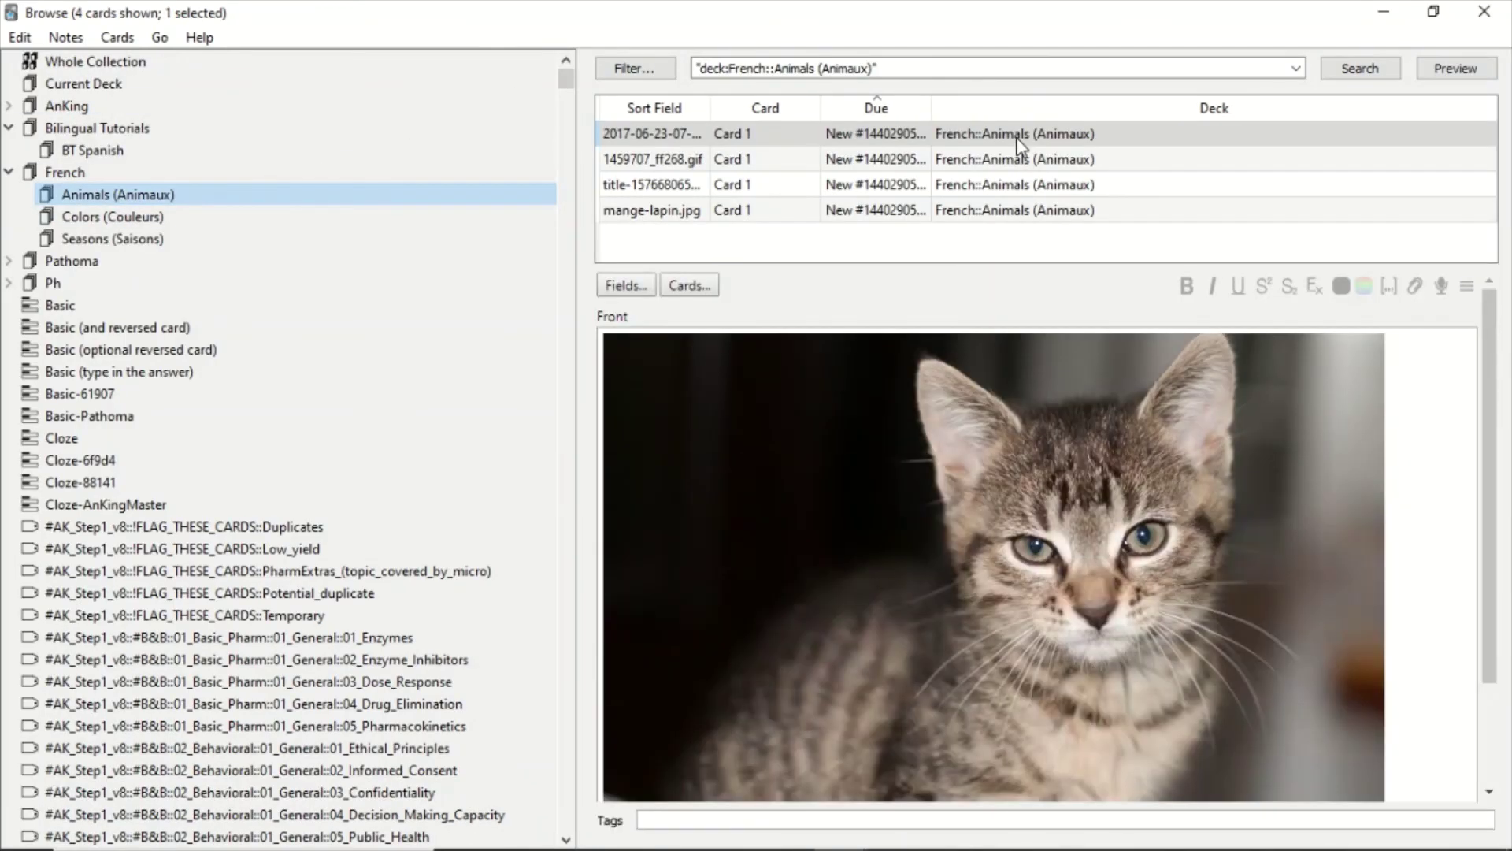
left_click(1021, 142)
left_click(1020, 158)
left_click(1010, 187)
left_click(1008, 212)
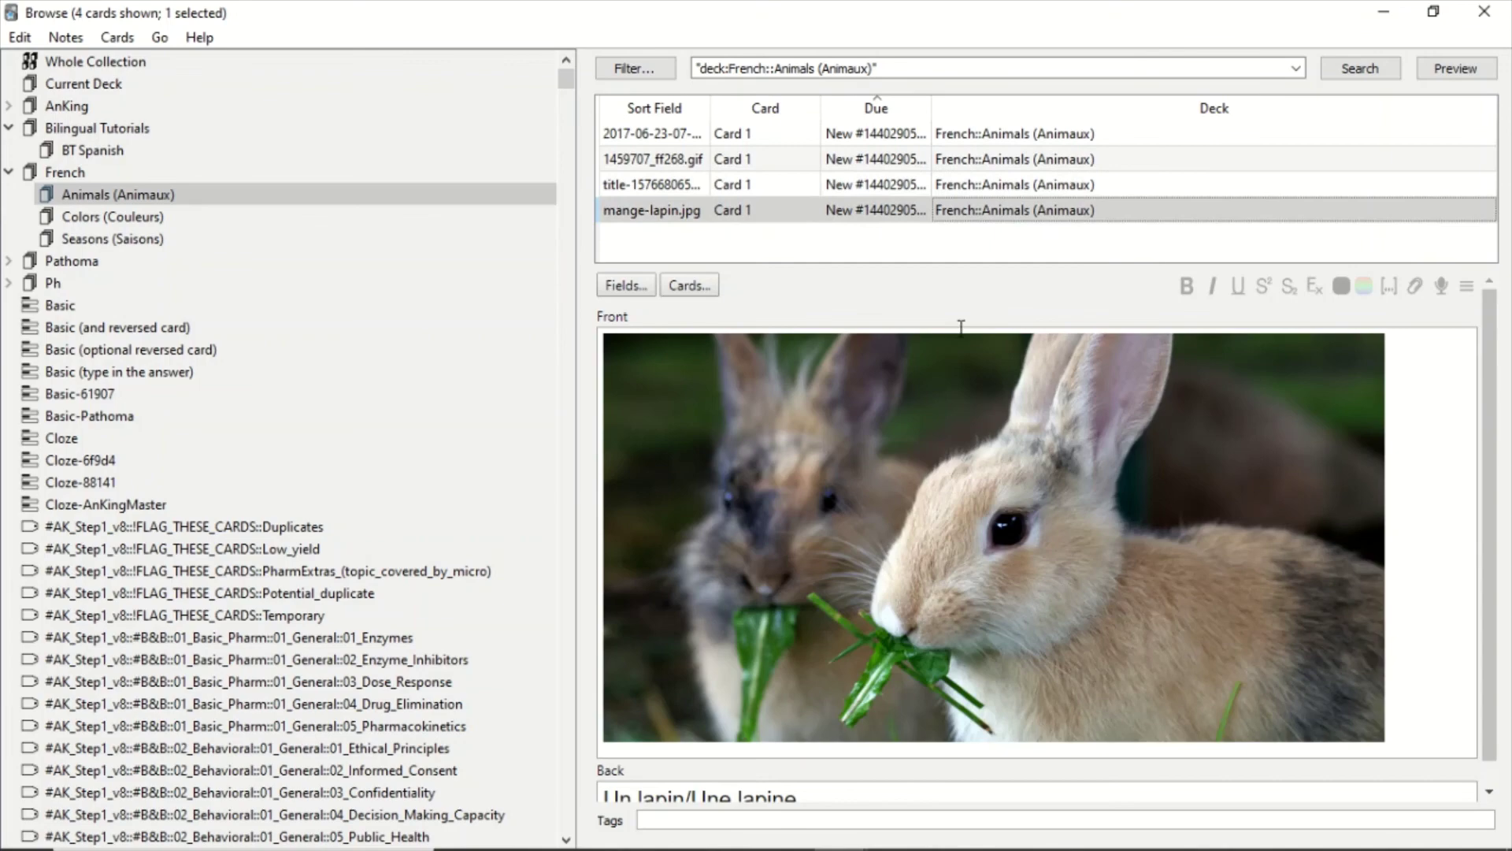
scroll(977, 362, "down", 1)
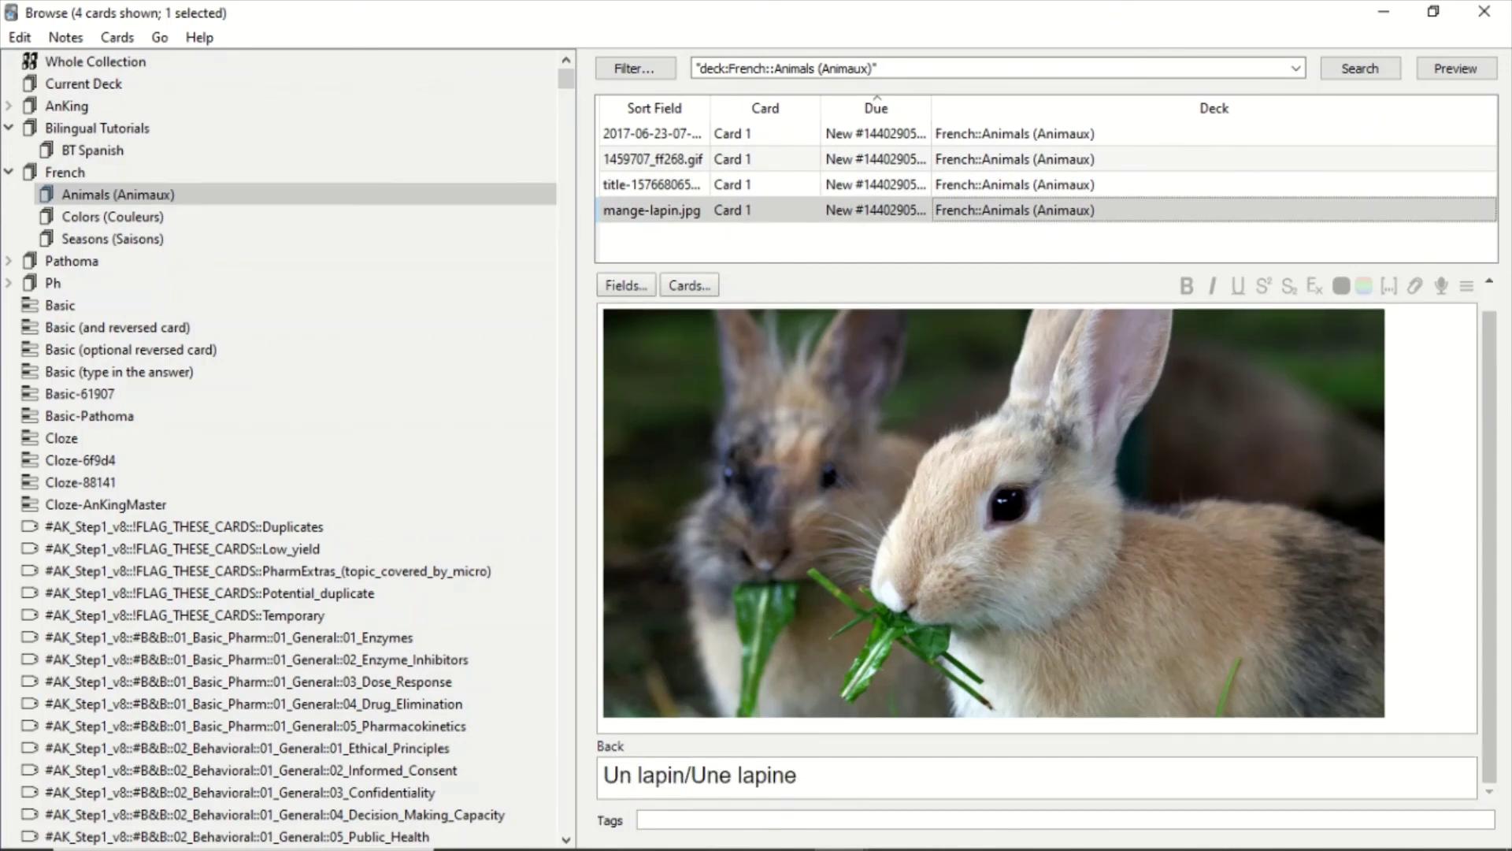
left_click(1484, 11)
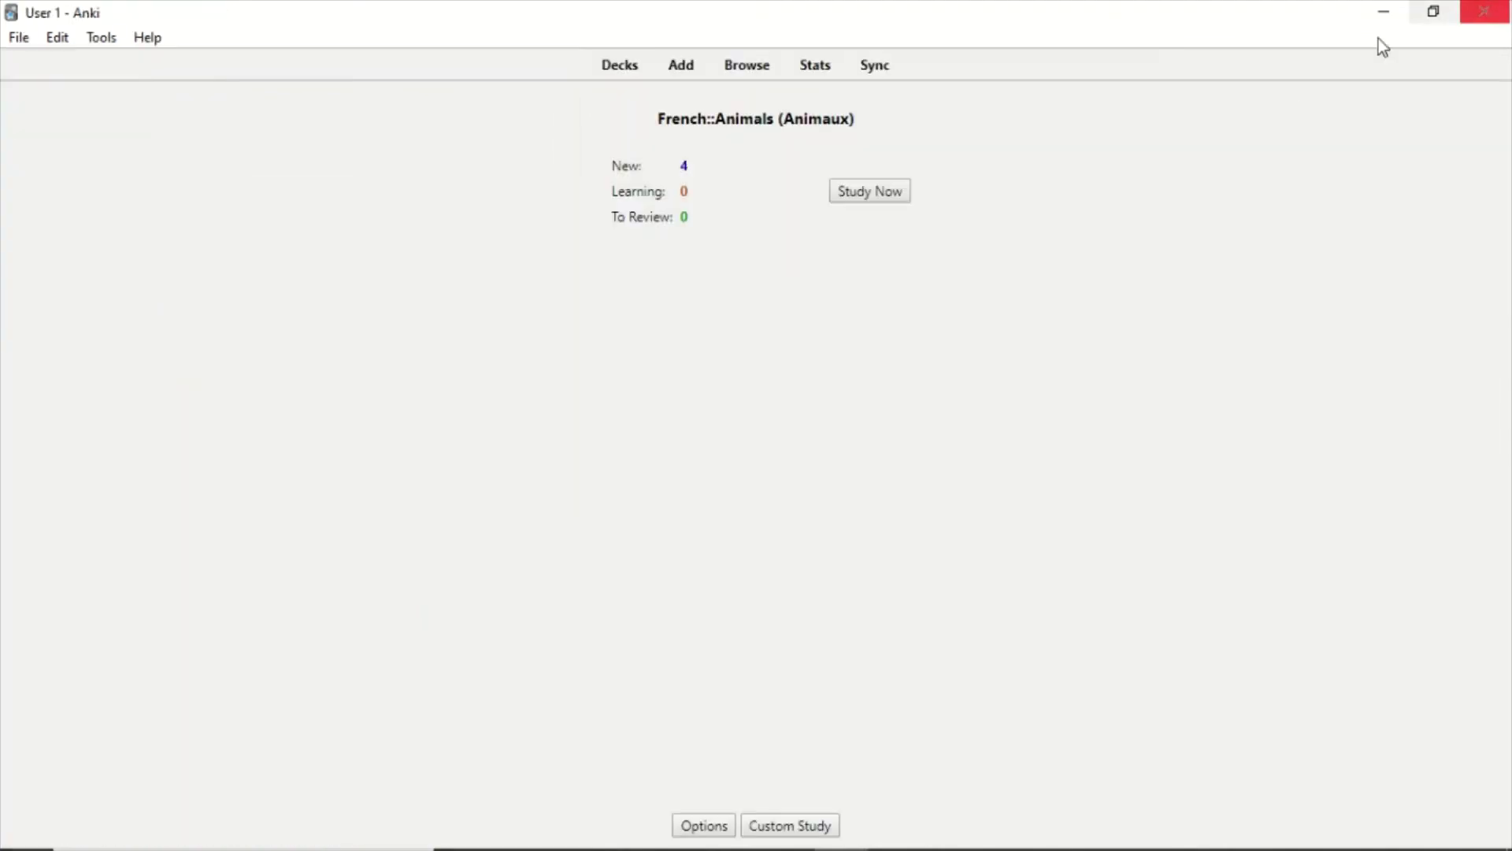